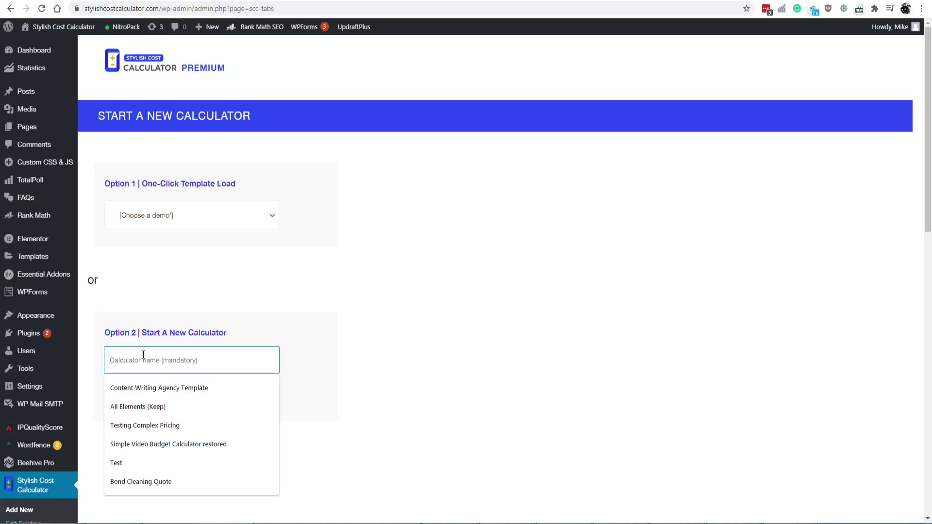
Start a new calculator named "Basic Elements Explained"
click(204, 320)
click(177, 356)
text(Basic Elemetns)
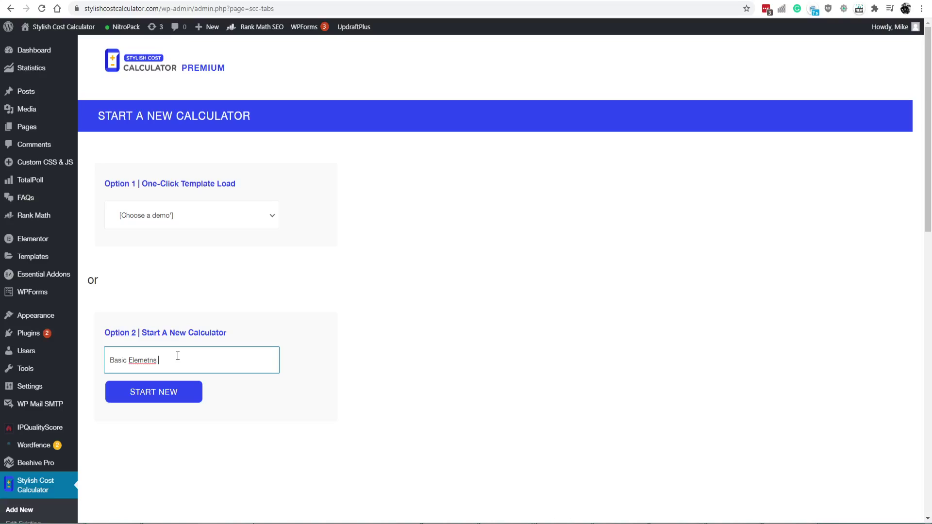
key(BackSpace)
key(BackSpace)
key(BackSpace)
key(BackSpace)
text(nts Eplain)
key(BackSpace)
text(xplained)
click(132, 395)
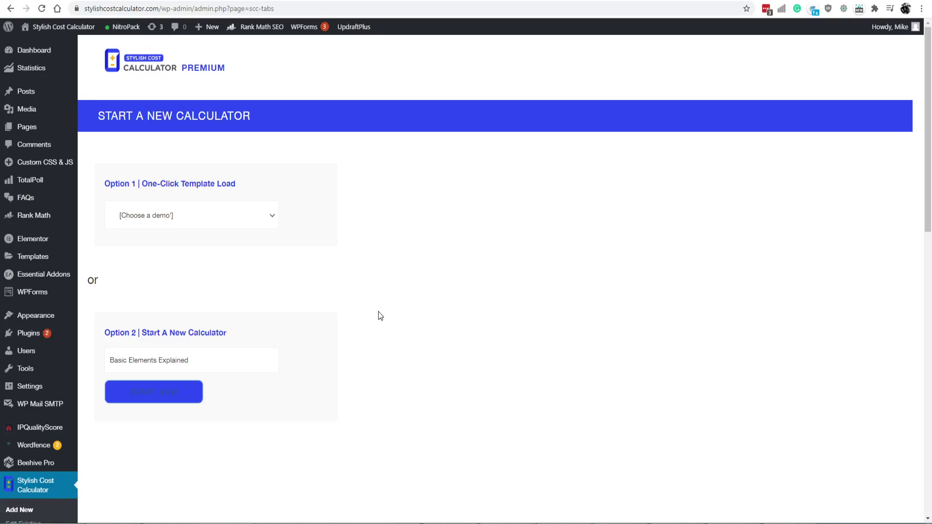
click(181, 396)
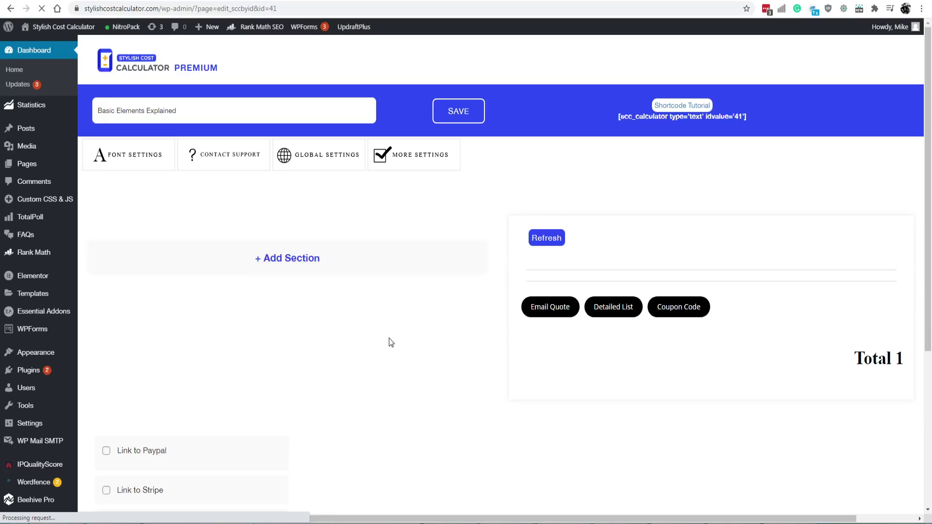
Add a section to the calculator and title it "Main service"
scroll(440, 282, down, 1)
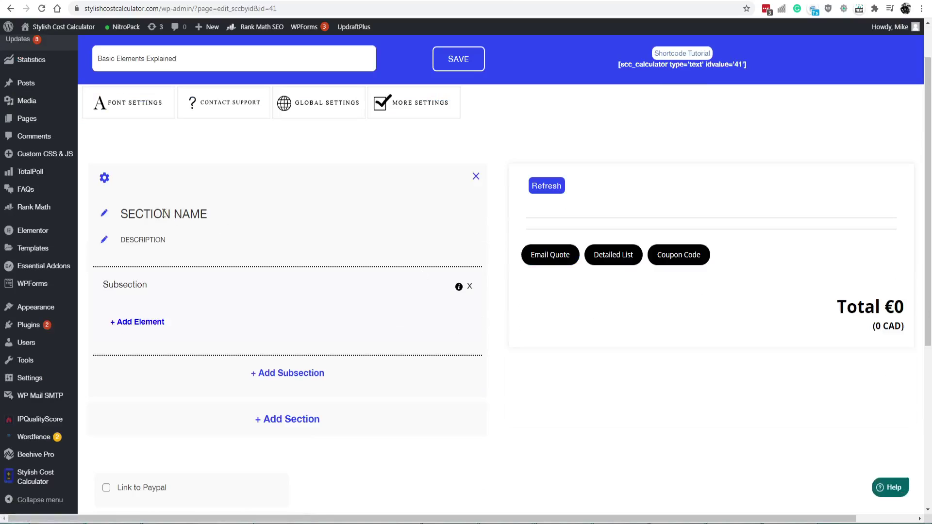
drag(126, 214, 220, 217)
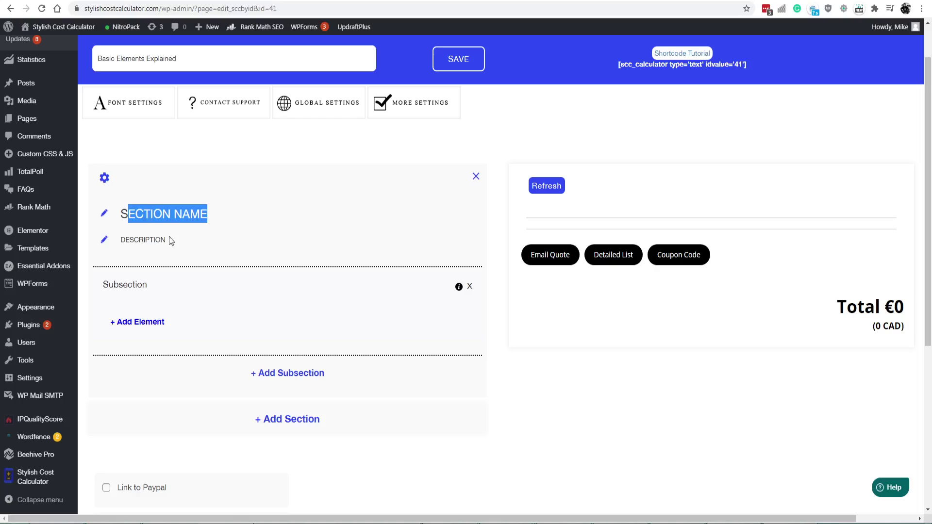
drag(129, 240, 188, 238)
click(191, 216)
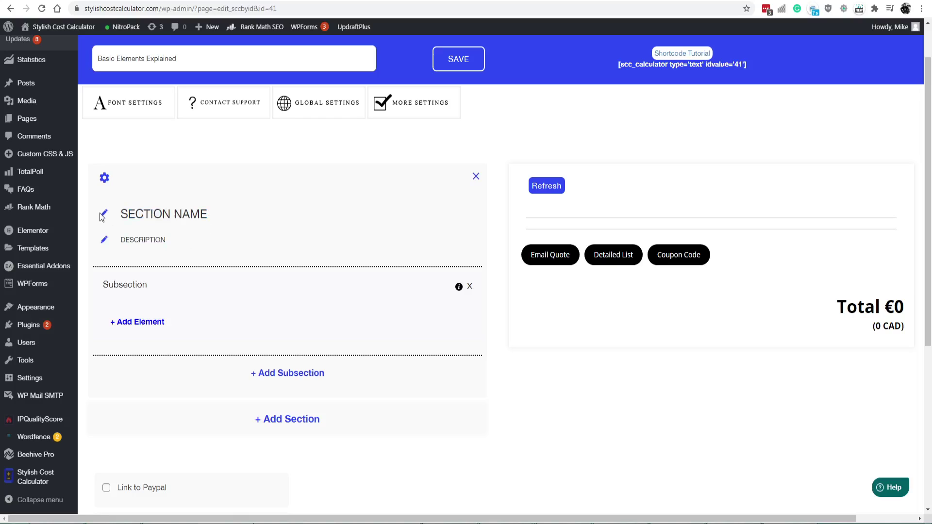
click(104, 214)
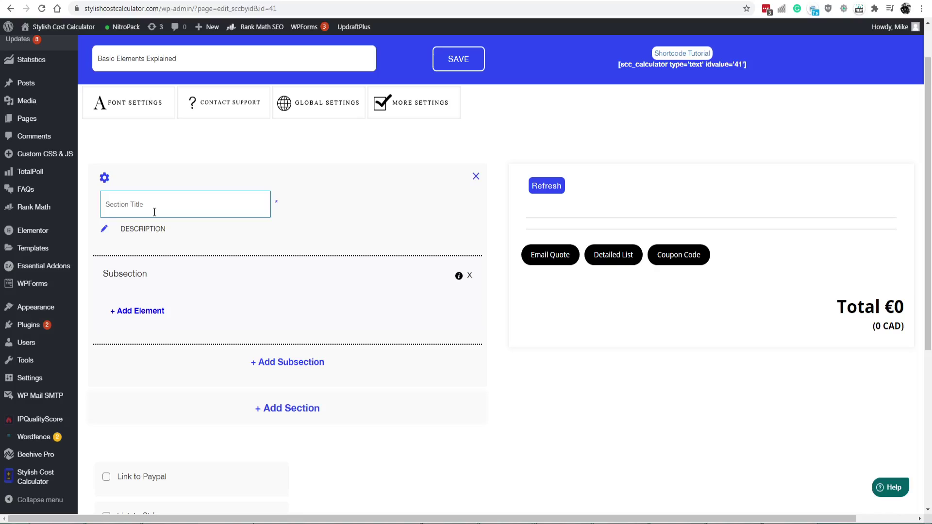
text(Main service)
key(Return)
Enter "Description of the main service." as the section's description
click(110, 223)
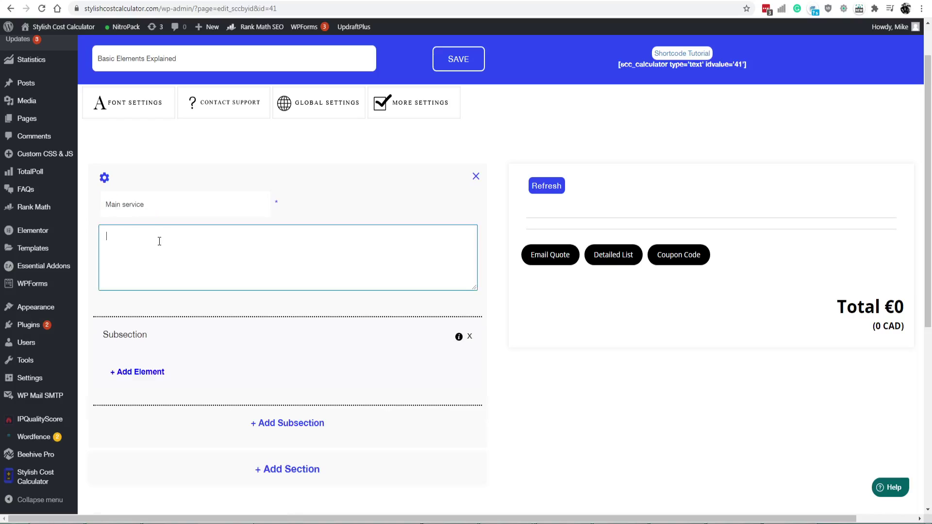
text(Description of main service.)
click(159, 241)
click(161, 263)
triple_click(109, 200)
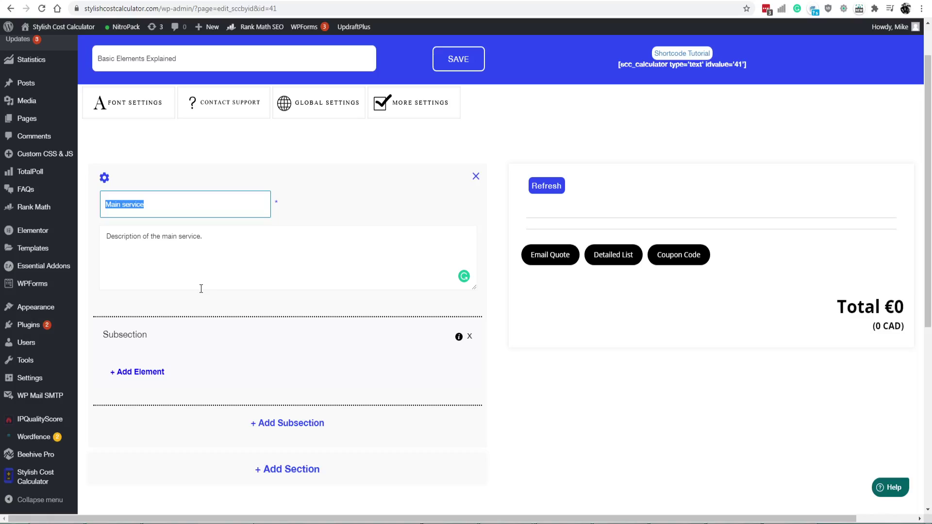
click(139, 222)
triple_click(146, 206)
click(192, 237)
drag(243, 250, 96, 232)
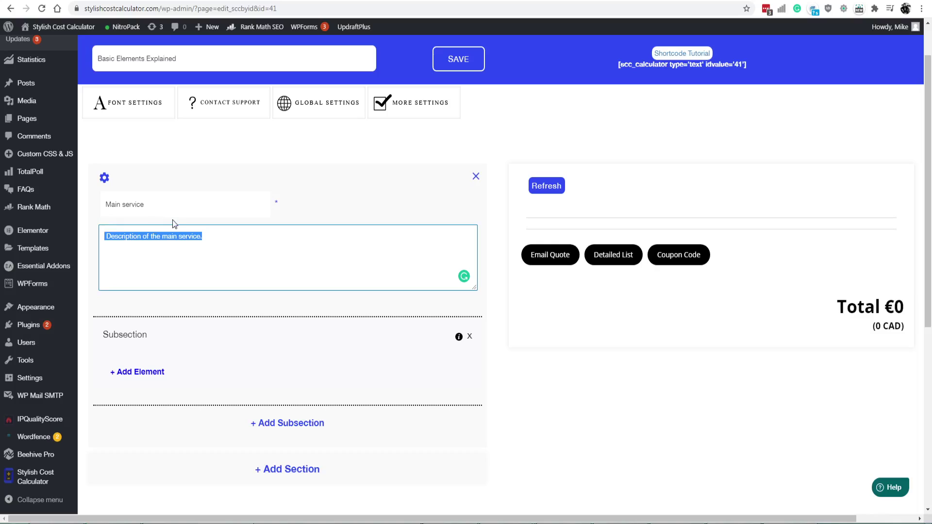
Save the calculator and check the section's title and description in the preview
click(451, 61)
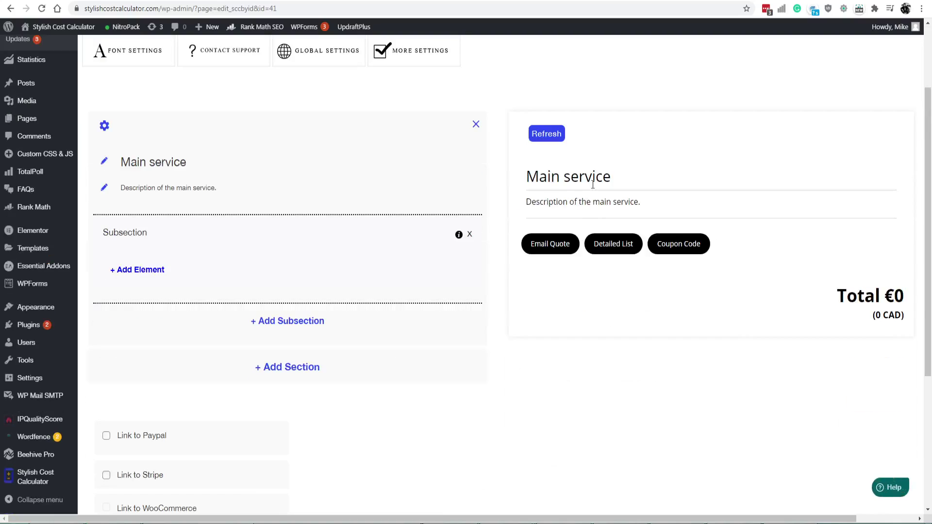
drag(610, 177, 527, 176)
drag(651, 203, 528, 202)
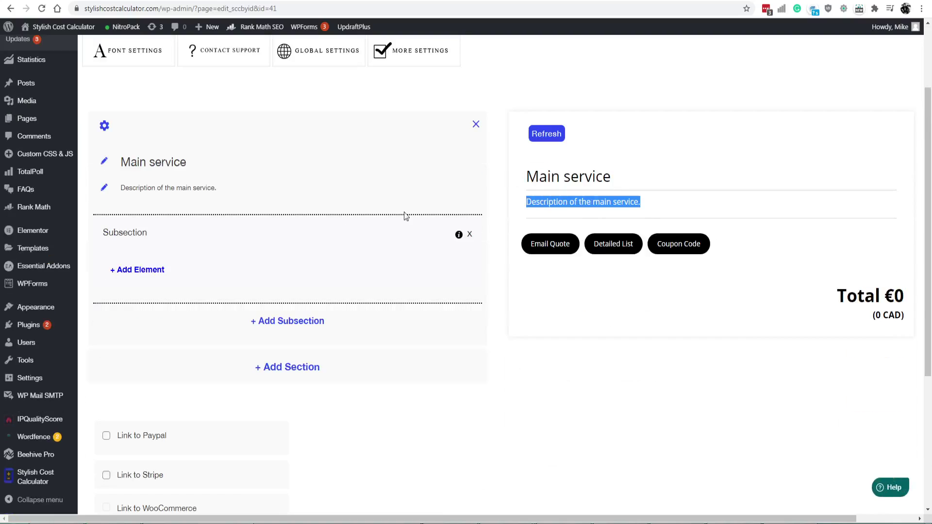
Add a dropdown element to the subsection and title it "Type of car"
click(152, 270)
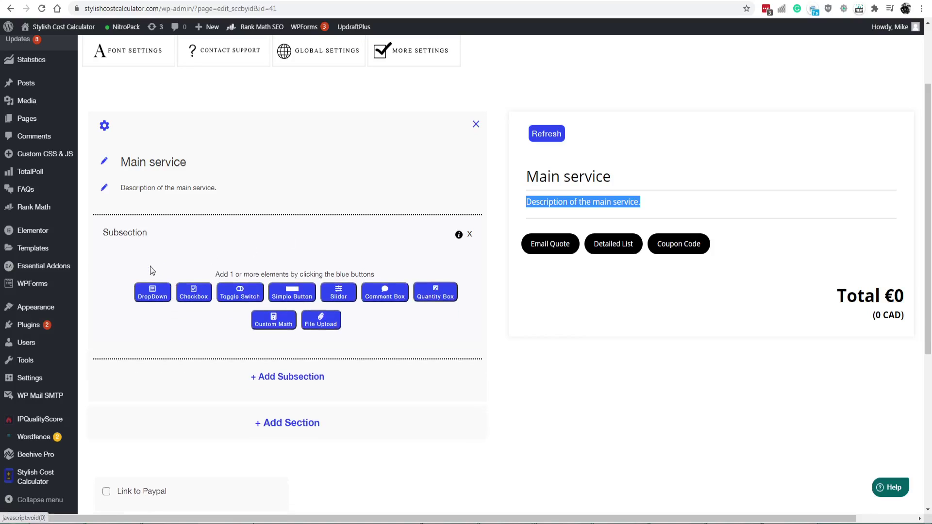
scroll(149, 250, down, 1)
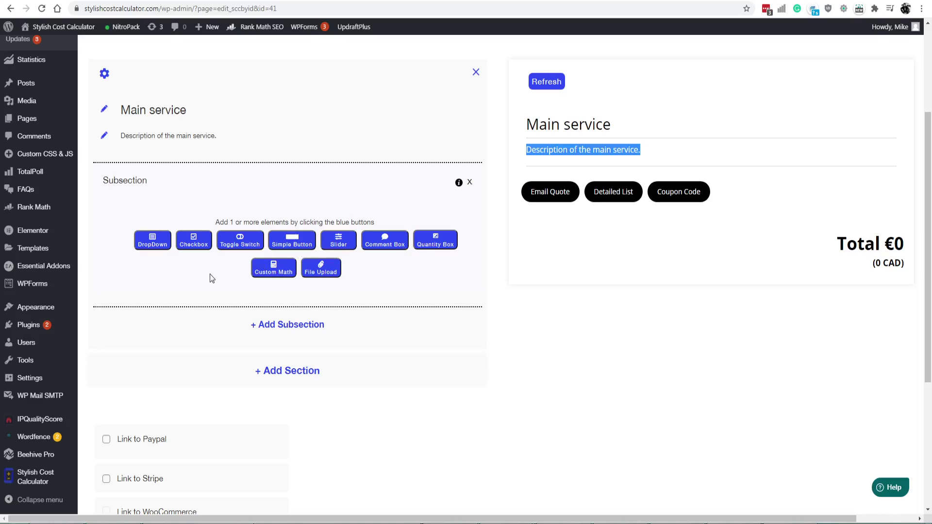
click(151, 247)
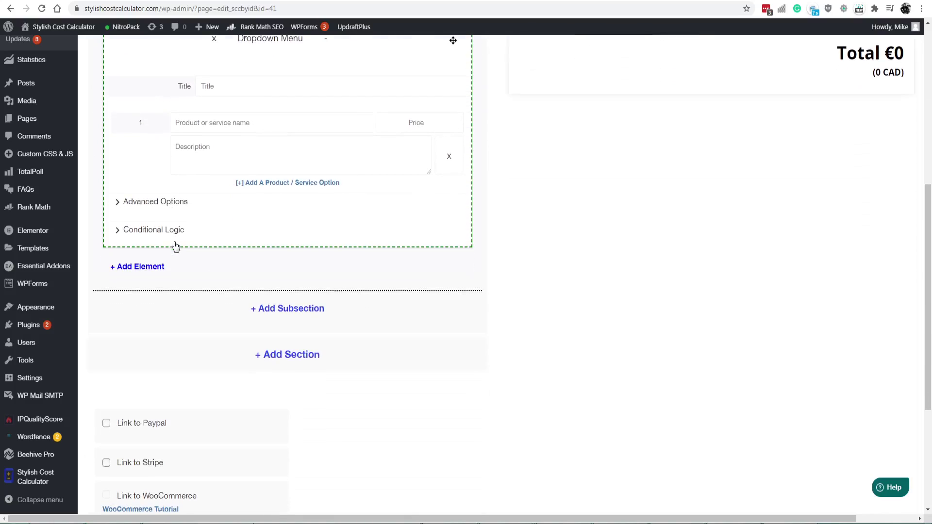
scroll(176, 246, up, 1)
click(230, 144)
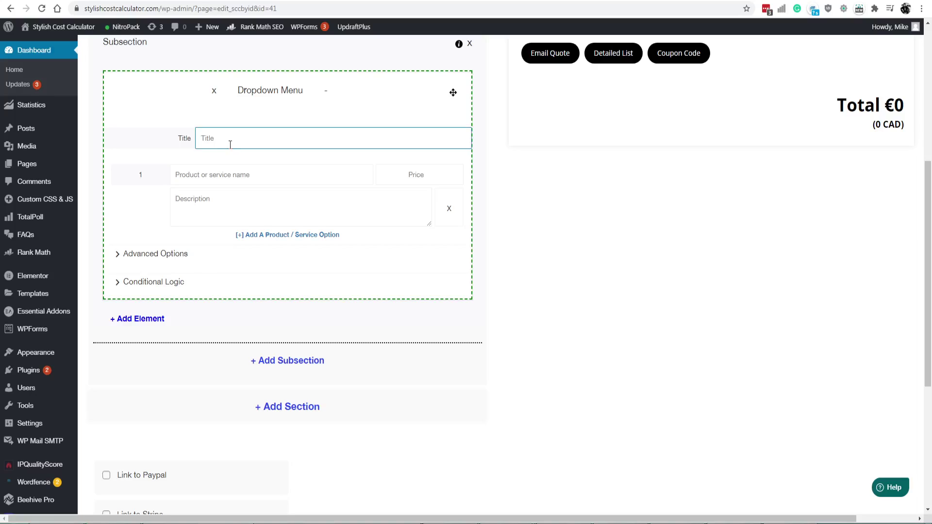
text(Type of car)
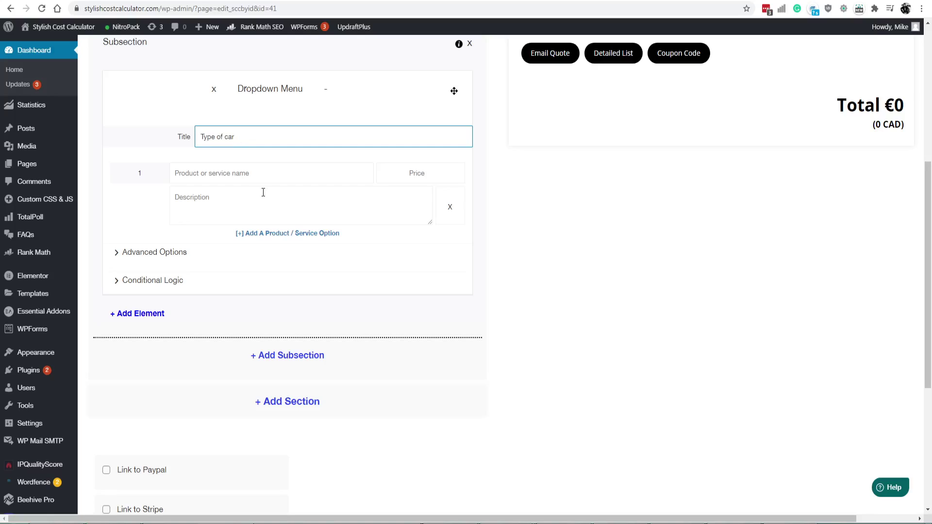
Give the dropdown three product options named Honda Civic, Honda Accord and Toyota Corolla
click(206, 172)
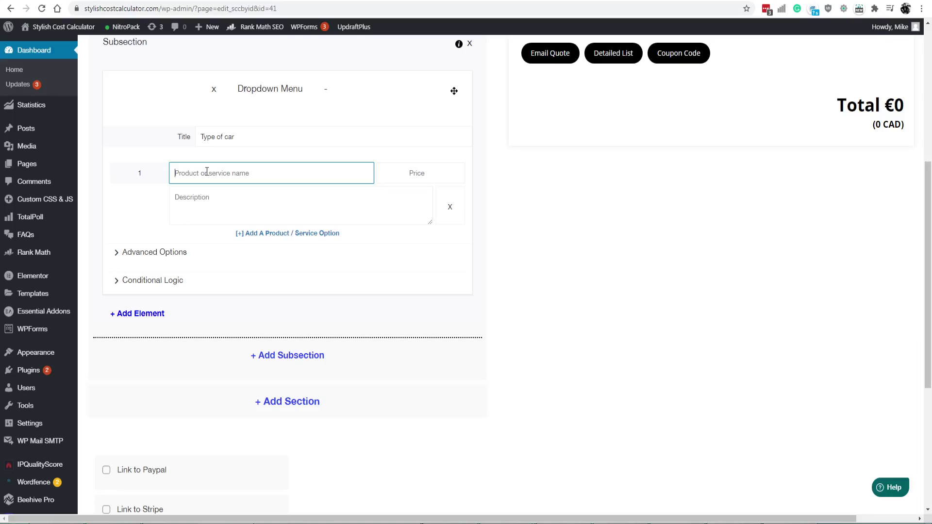
text(Honda Civic)
click(274, 234)
click(200, 246)
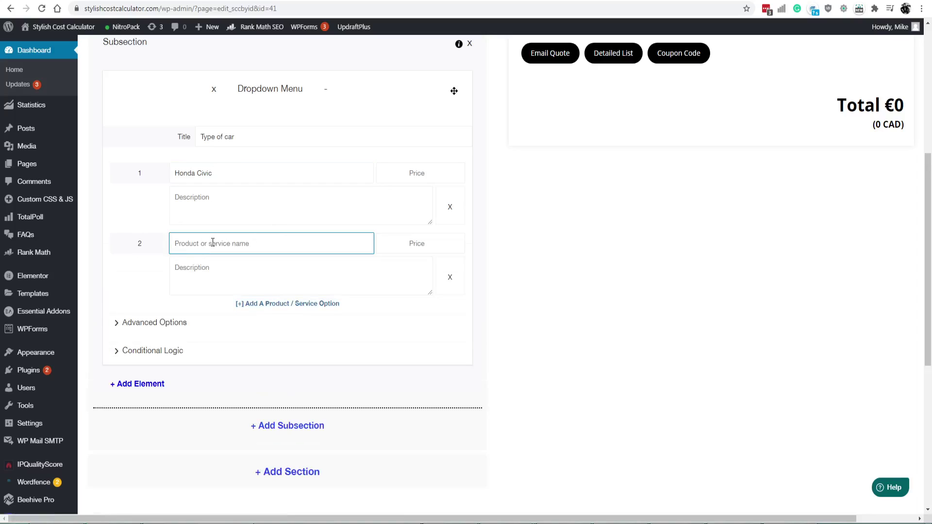
text(Honda Accord)
click(241, 304)
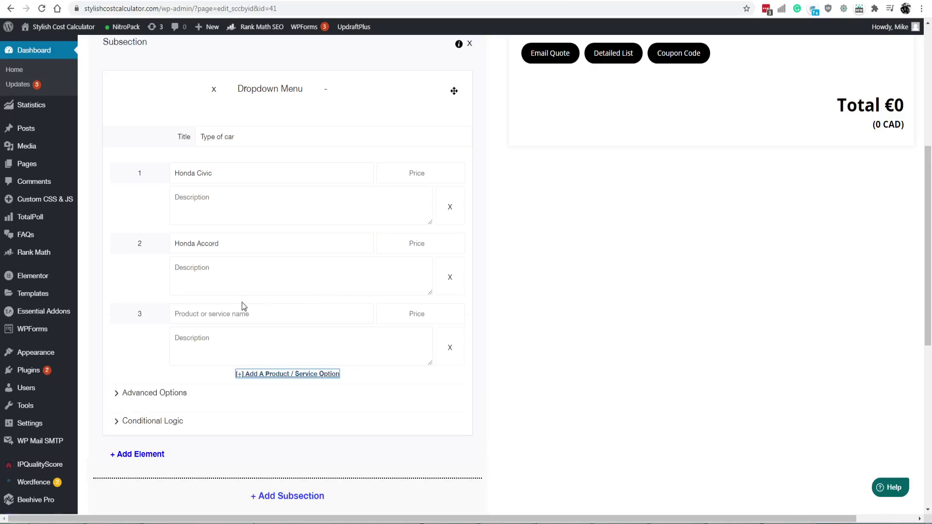
click(227, 316)
text(Toyo)
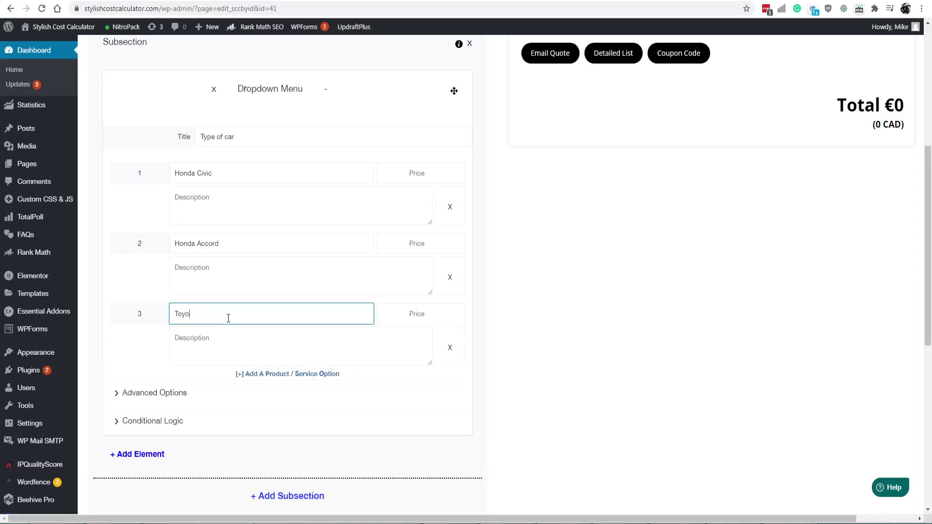
text(ta Corolla)
Set the option prices to 30 for Honda Civic, 40 for Honda Accord and 30 for Toyota Corolla
click(426, 171)
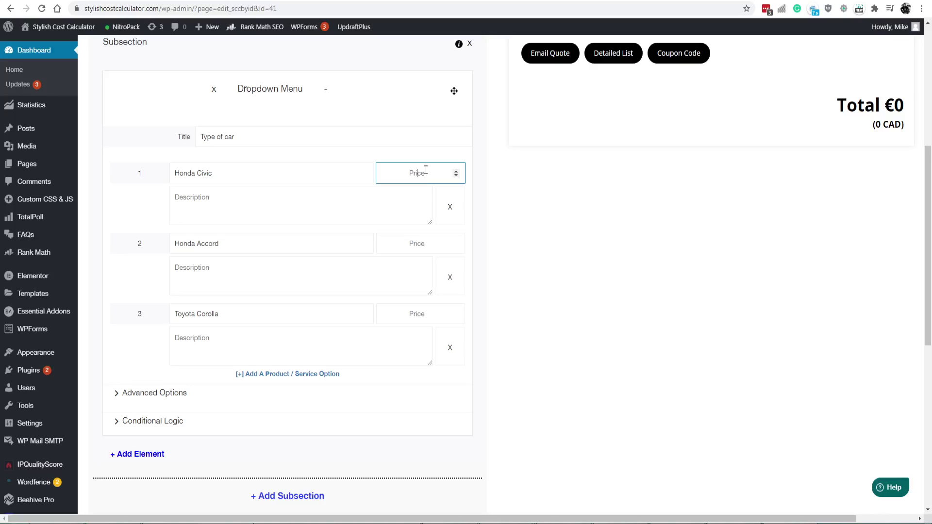
text(30)
click(410, 243)
text(40)
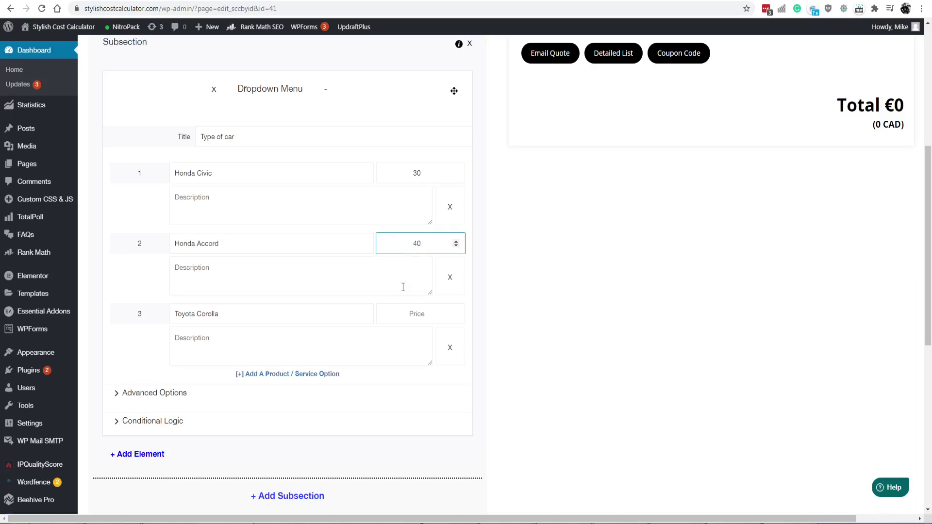
click(417, 304)
text(30)
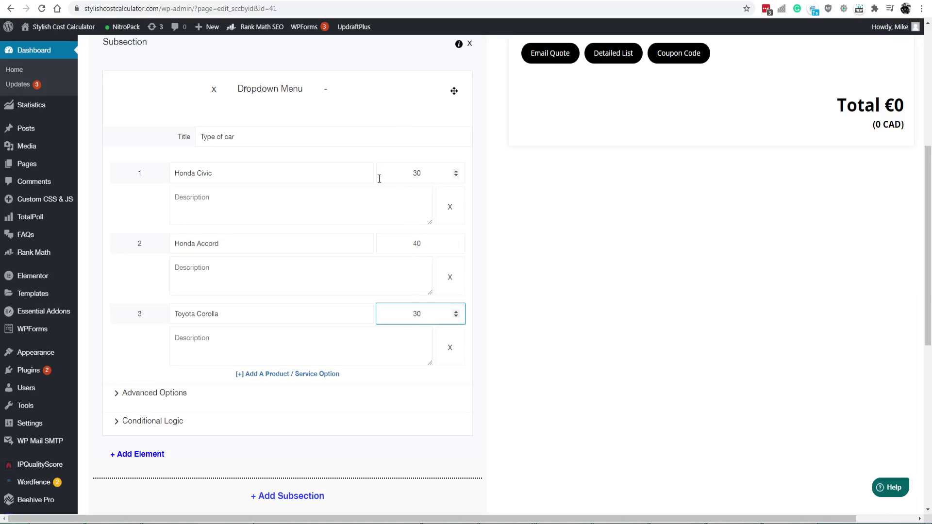
click(559, 276)
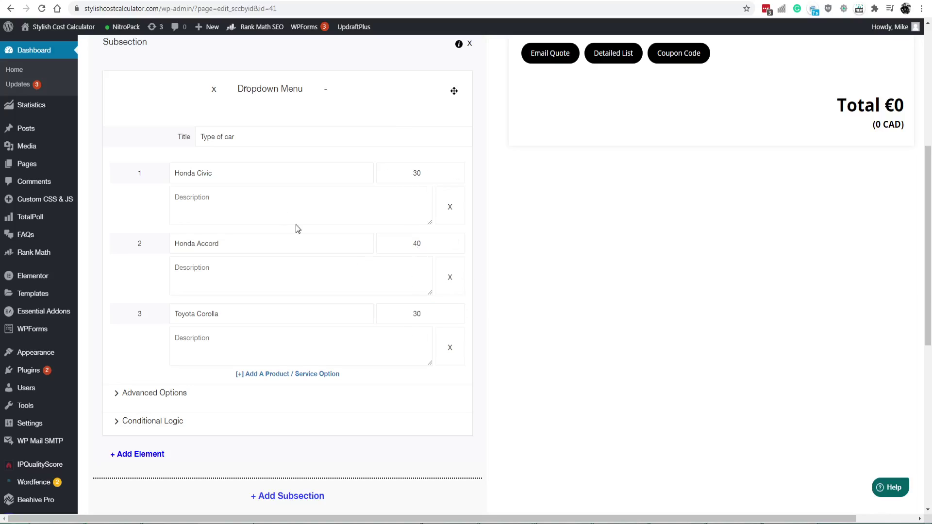
click(269, 203)
click(212, 273)
click(214, 322)
click(214, 340)
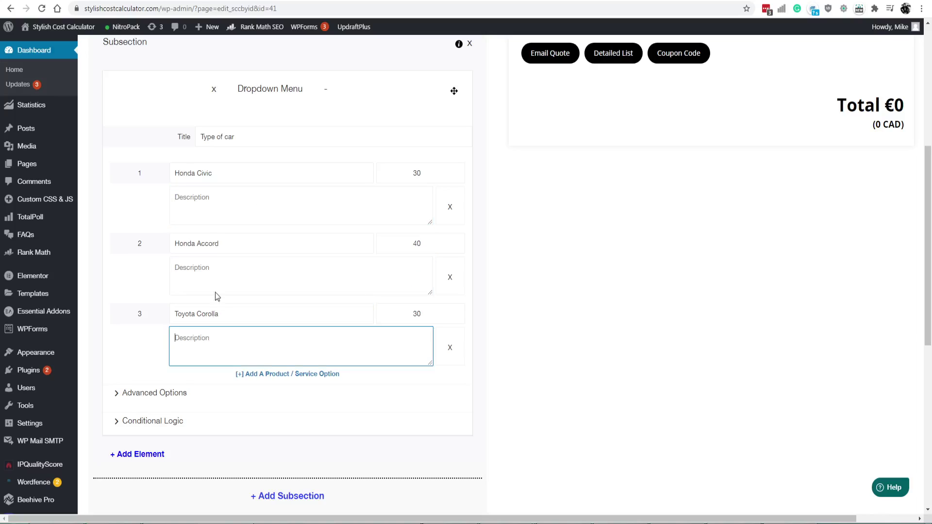
click(220, 206)
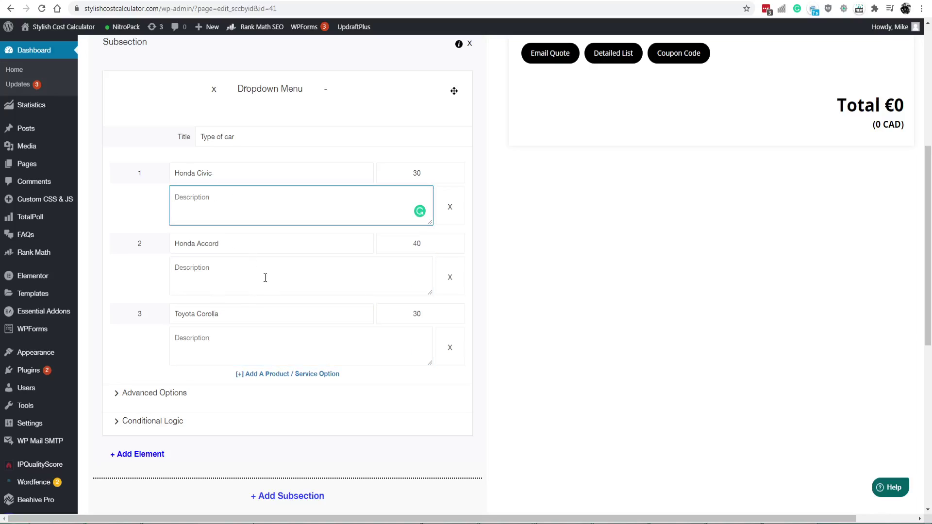
Refresh the preview and expand its "Type of car" dropdown to check the car options
scroll(266, 278, up, 3)
click(547, 99)
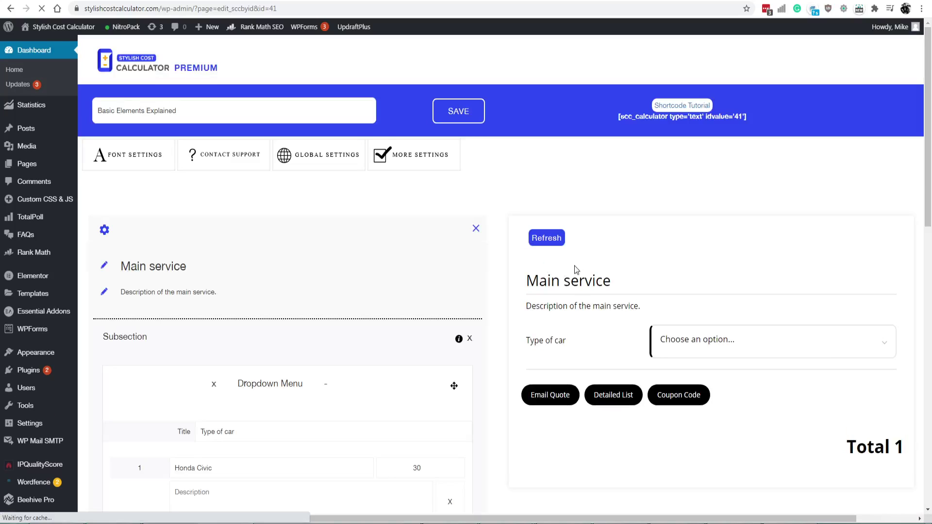
scroll(574, 266, down, 2)
mouse_move(530, 236)
mouse_down()
mouse_move(582, 246)
mouse_move(537, 246)
mouse_move(537, 238)
mouse_up()
click(589, 246)
click(523, 238)
click(714, 238)
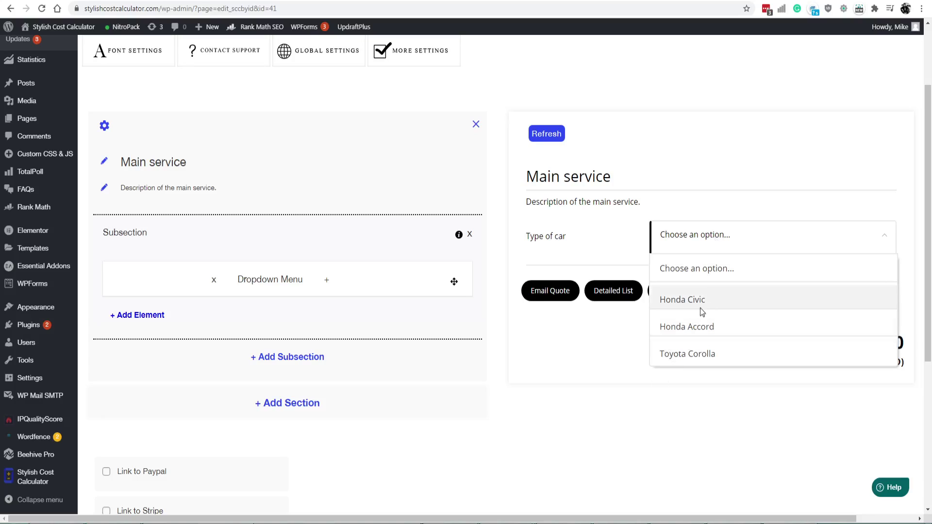
Append "| $30/day" to the Honda Civic and Toyota Corolla option names and "| $40/day" to Honda Accord
click(327, 281)
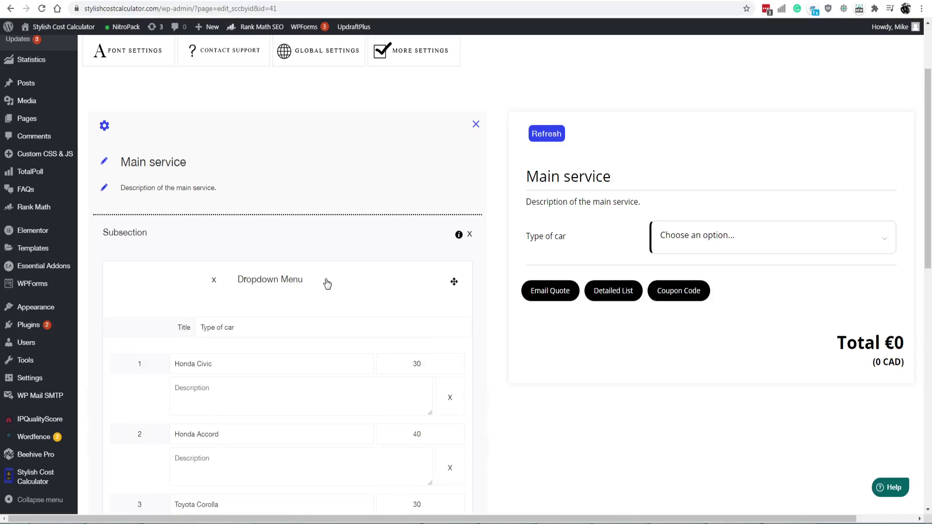
click(281, 360)
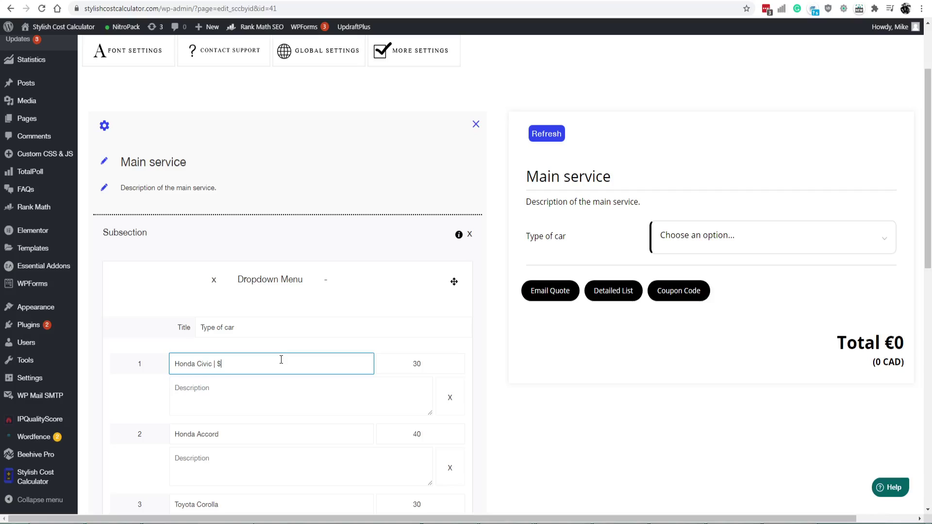
text(| $30/day)
drag(210, 370, 268, 364)
key(ctrl+c)
click(245, 430)
key(ctrl+v)
scroll(229, 493, down, 3)
click(247, 348)
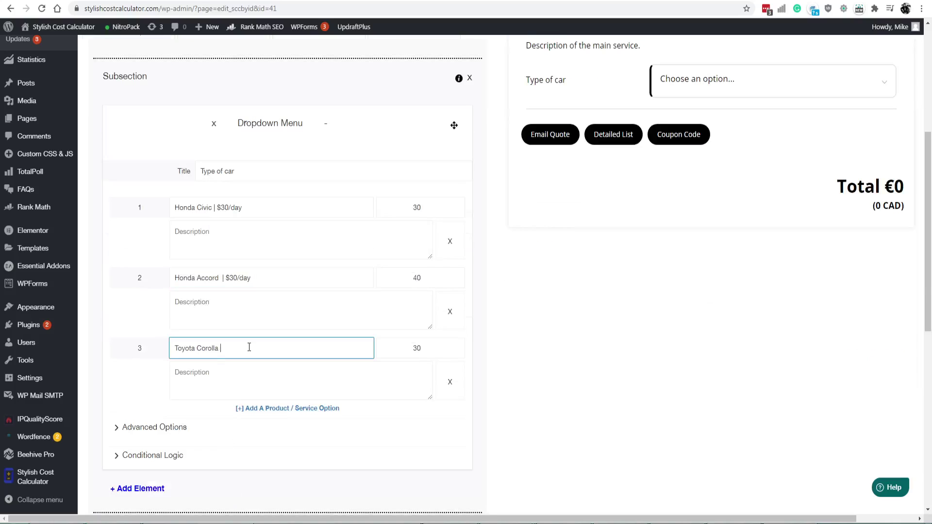
key(ctrl+v)
drag(230, 278, 235, 278)
text(4)
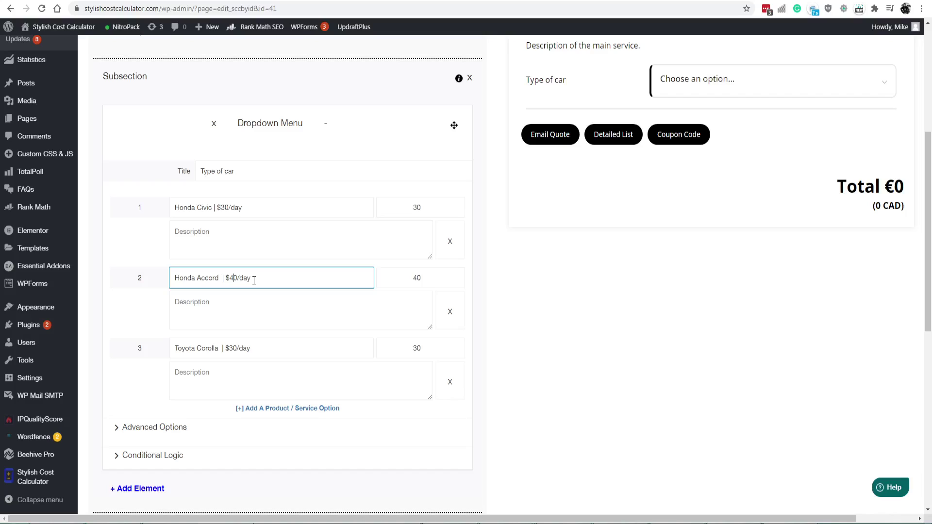
Refresh the preview again and check the daily rates shown in the car options
scroll(254, 294, up, 3)
click(547, 132)
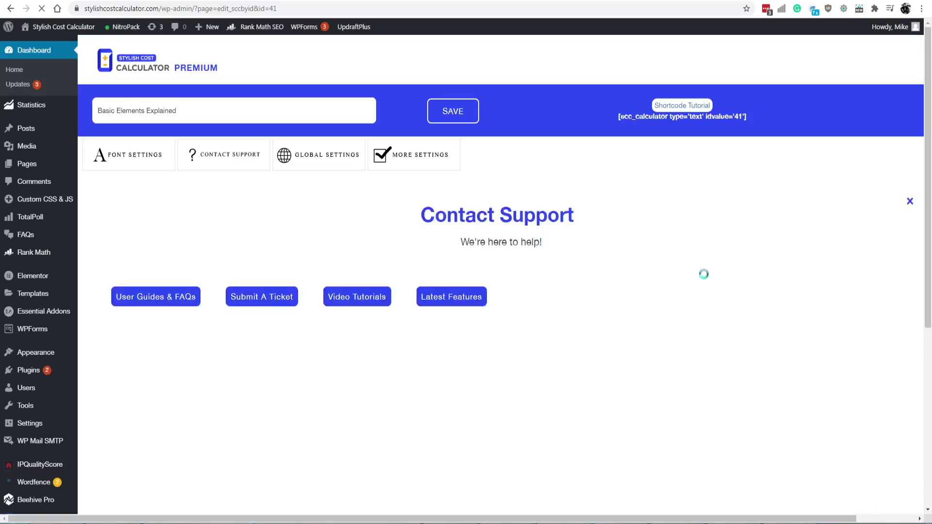
click(685, 339)
scroll(735, 273, down, 3)
click(739, 188)
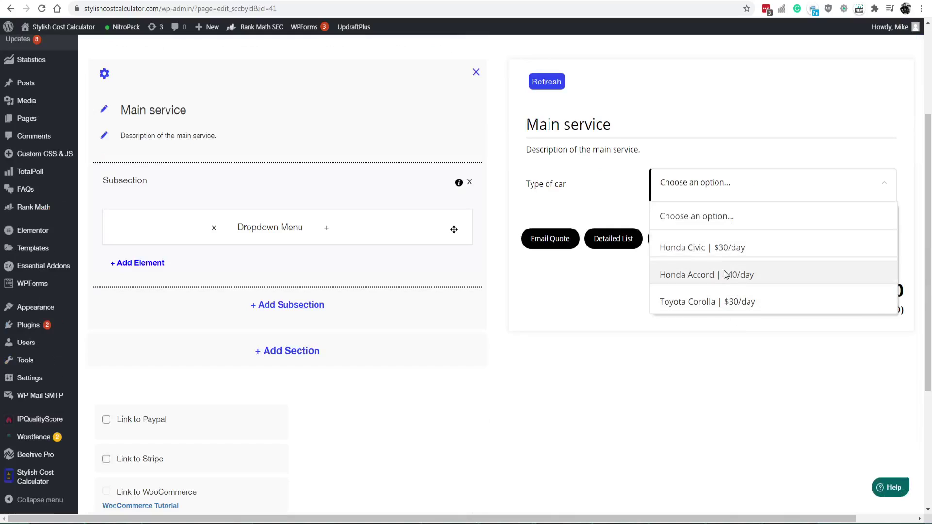
Choose Honda Accord as the type of car in the preview and check the total price
click(725, 271)
triple_click(842, 291)
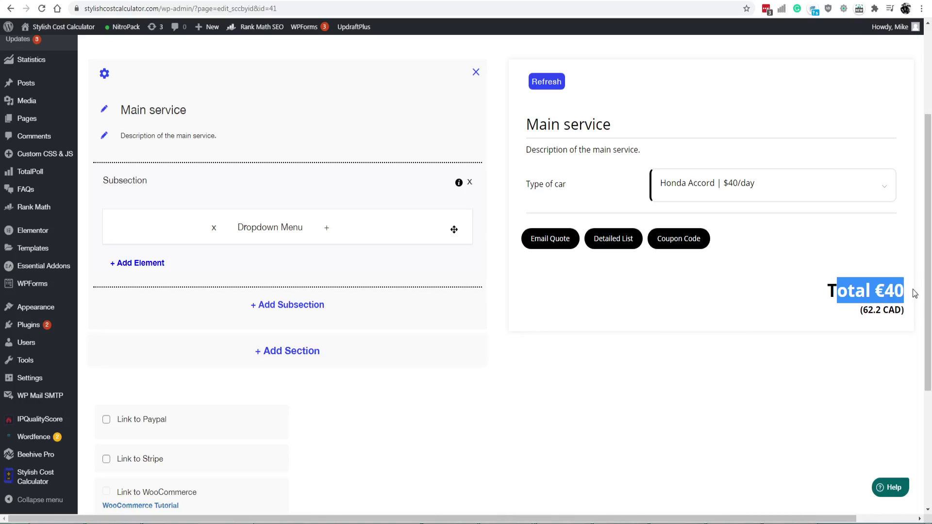
click(828, 292)
drag(824, 295, 885, 292)
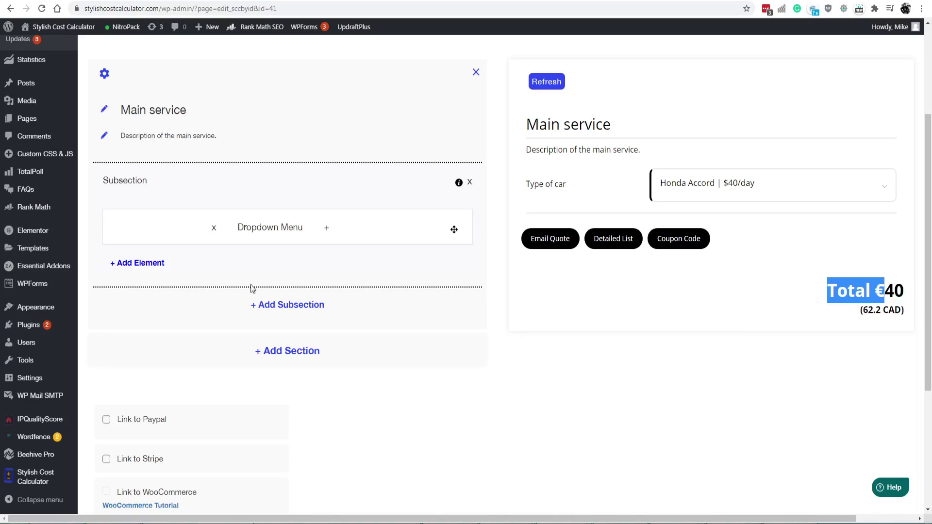
Add a slider element to the Main service subsection and title it "Number of days to rent"
click(146, 266)
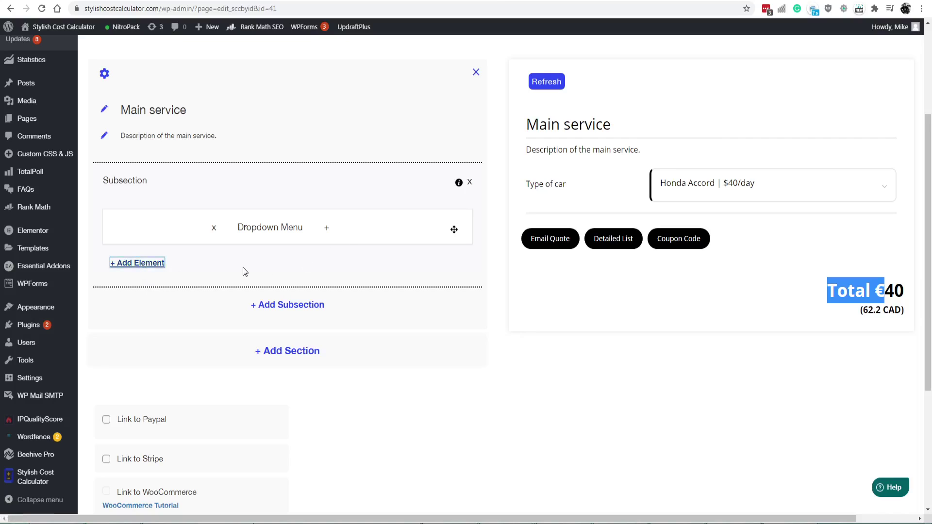
click(150, 265)
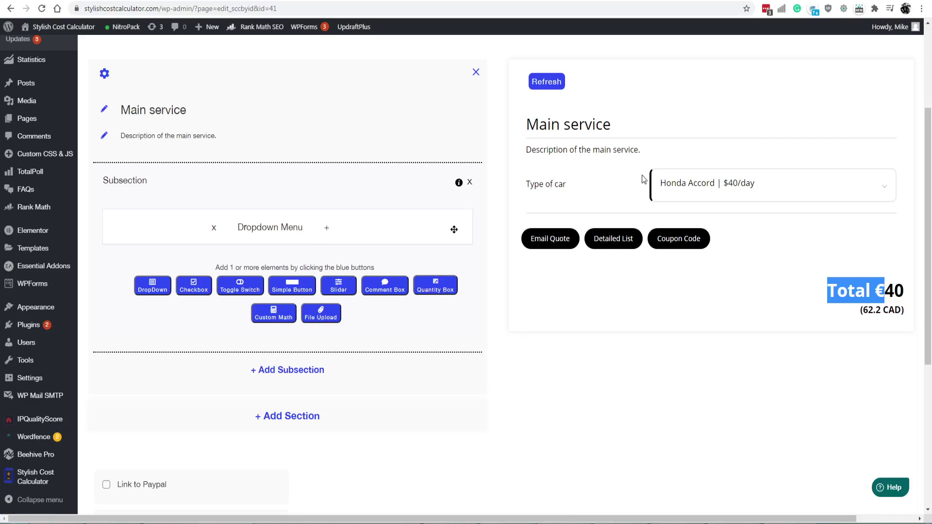
click(334, 289)
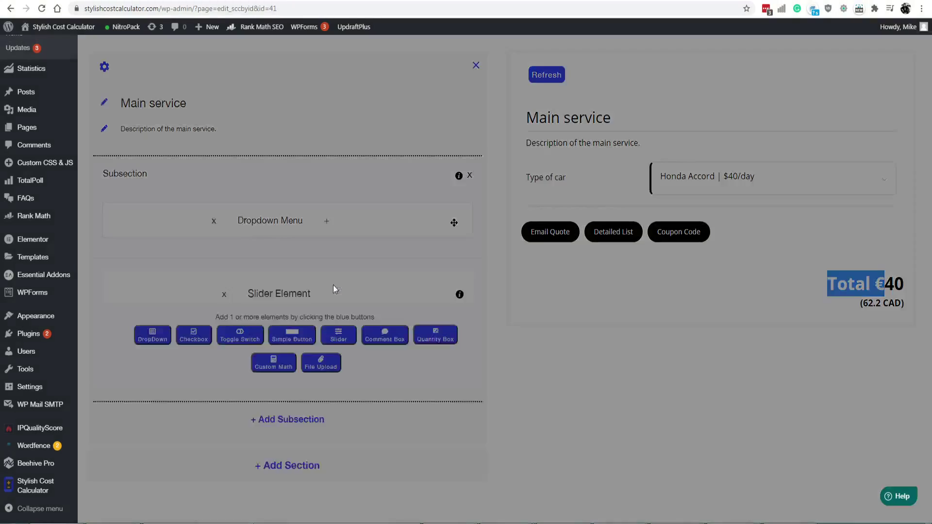
click(450, 293)
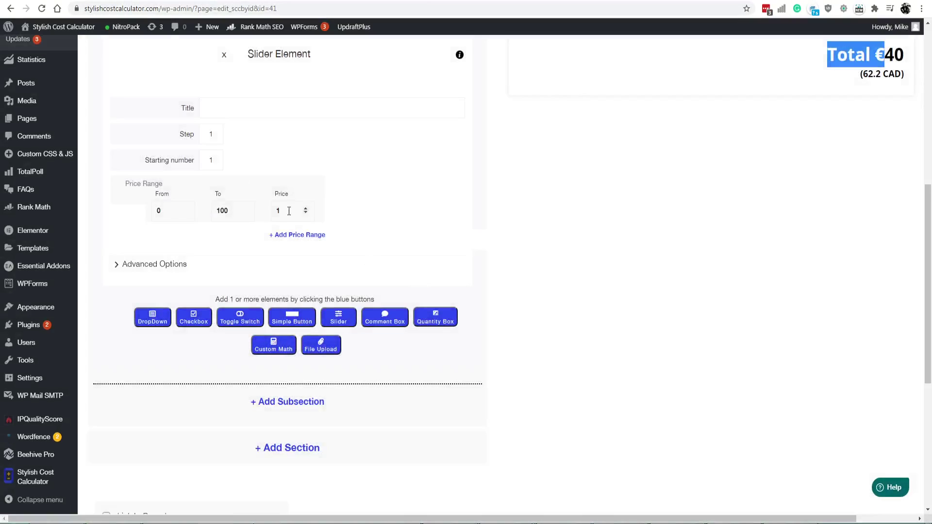
click(235, 106)
text(Num)
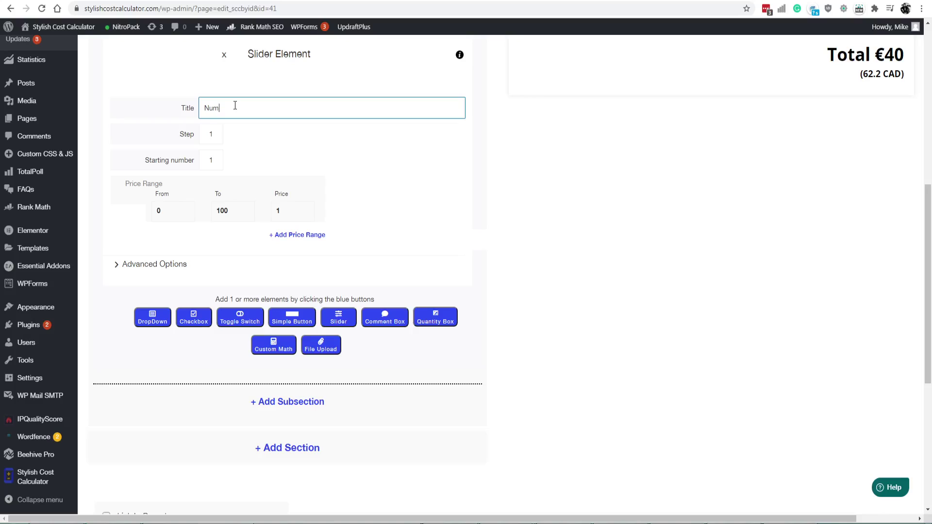
text(ber of days to rent)
Set the slider's price to 0 and the upper limit of its price range to 30
double_click(299, 211)
click(408, 241)
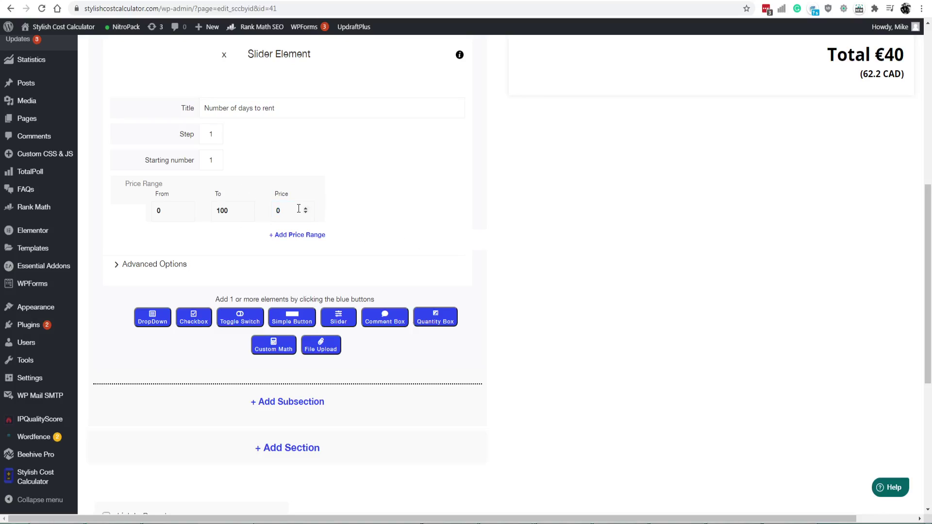
scroll(302, 219, up, 2)
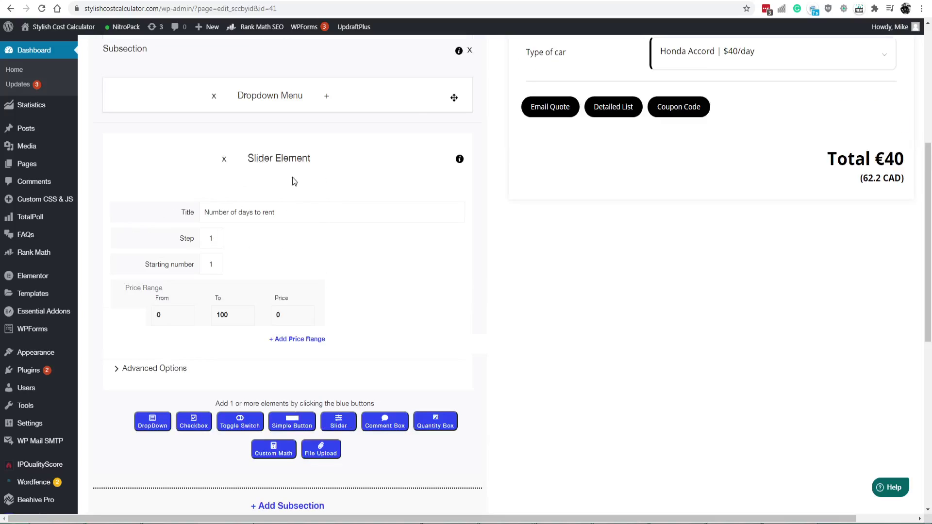
scroll(301, 194, up, 2)
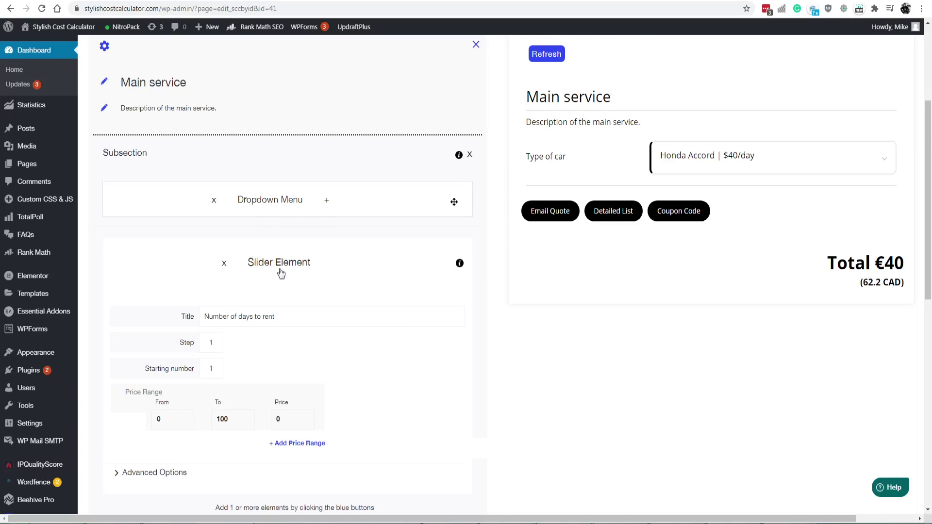
scroll(304, 250, down, 1)
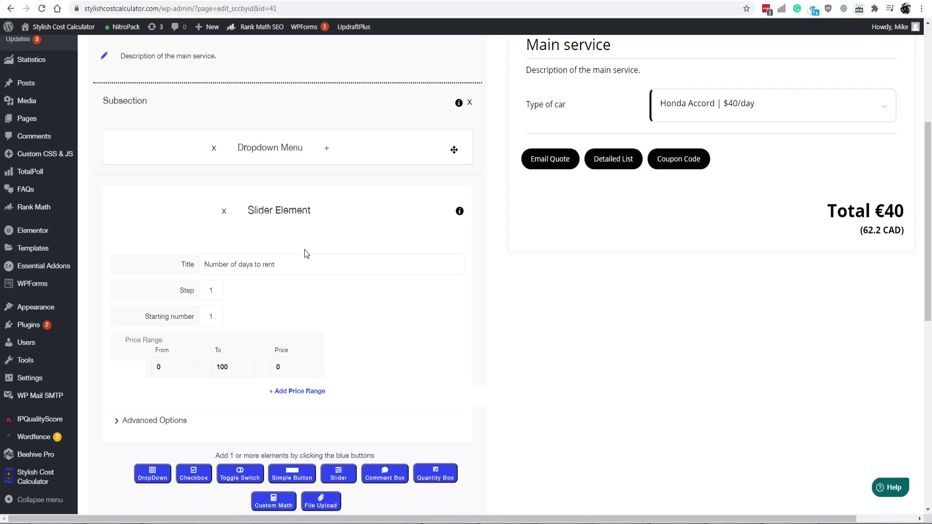
click(281, 367)
scroll(296, 324, down, 1)
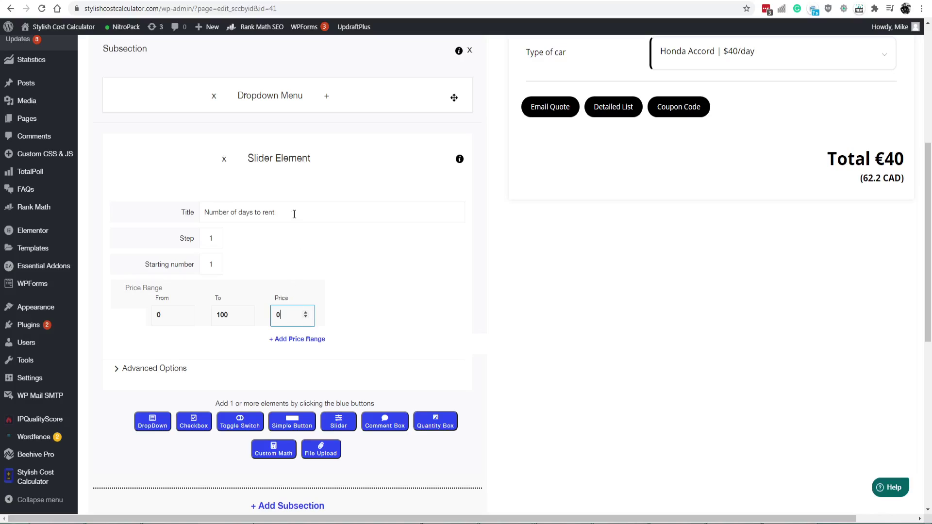
drag(232, 321, 215, 323)
text(30)
Expand the dropdown menu element to review its car options and prices, and collapse it again
click(326, 96)
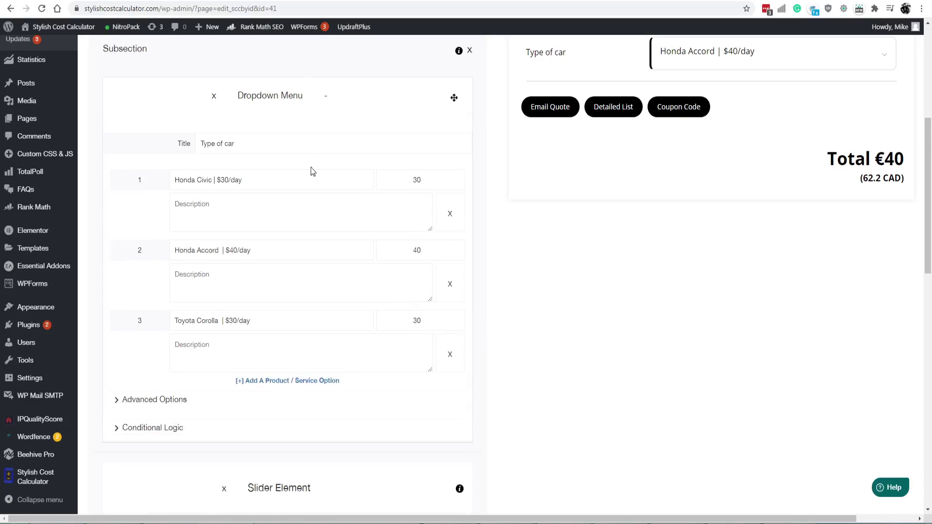
scroll(394, 166, up, 1)
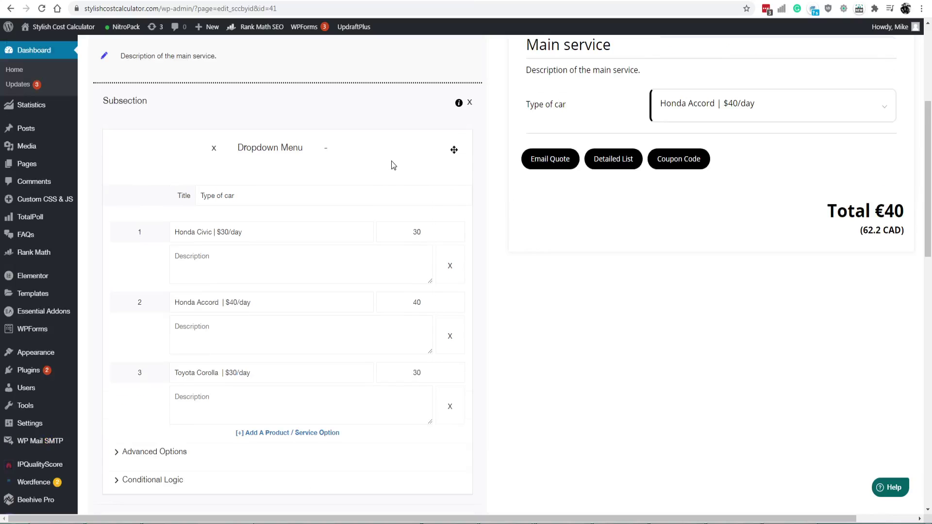
click(325, 148)
Refresh the preview, choose Honda Civic with 10 rental days, and check the total
scroll(578, 184, up, 3)
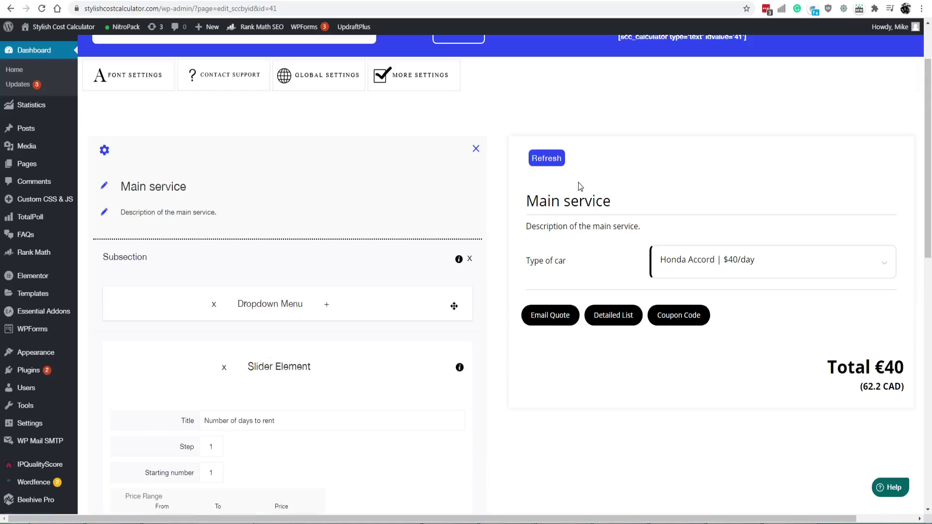
click(546, 157)
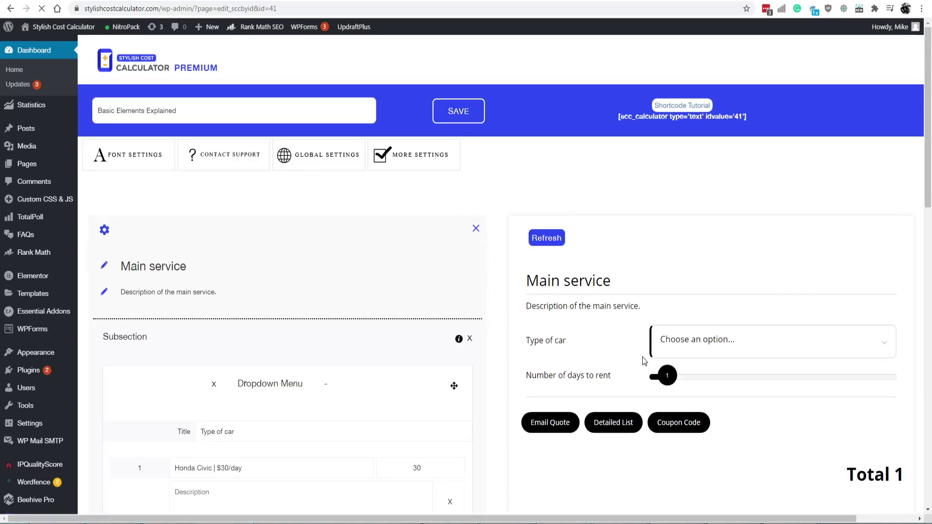
click(679, 345)
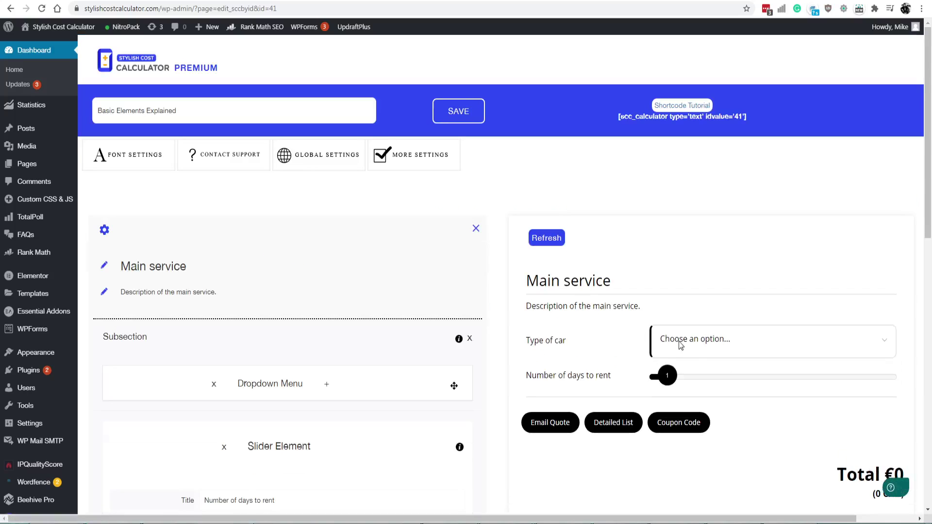
click(680, 347)
click(719, 404)
scroll(670, 364, down, 2)
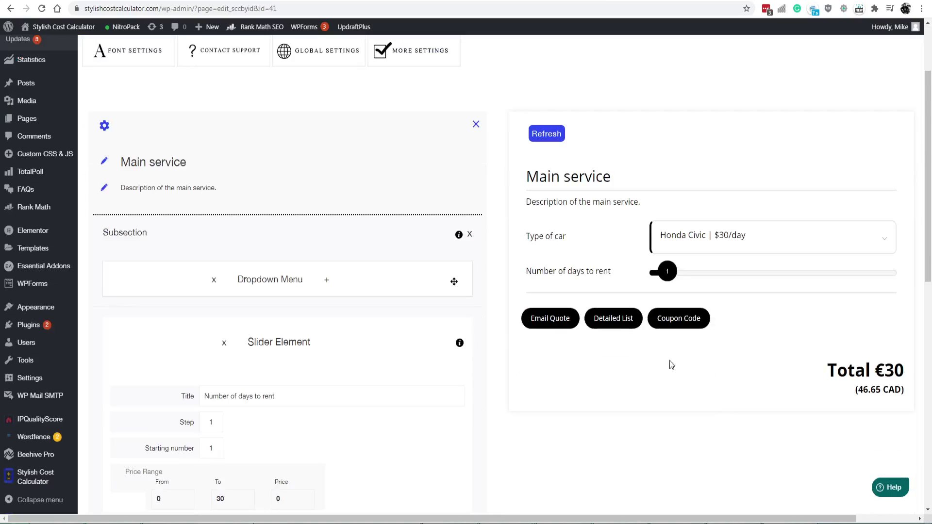
drag(663, 272, 742, 275)
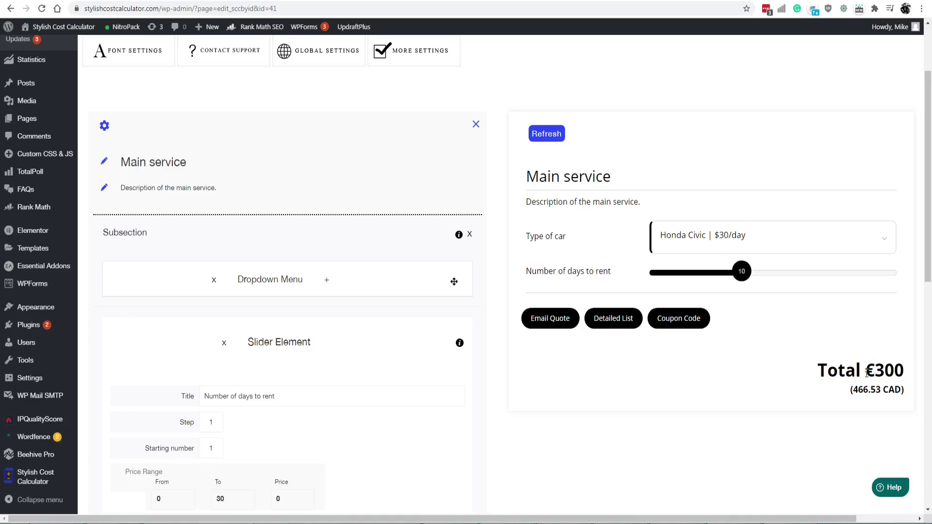
drag(868, 373, 889, 373)
Switch the previewed car to Honda Accord and check the total for the same rental period
click(752, 239)
click(751, 239)
click(752, 239)
click(752, 239)
drag(874, 372, 865, 371)
click(733, 242)
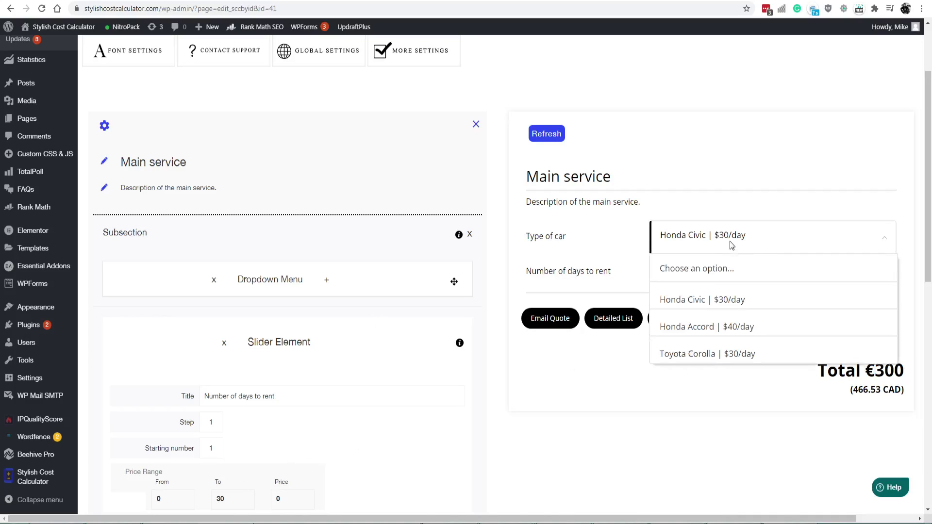
click(736, 336)
drag(793, 370, 842, 376)
scroll(805, 370, right, 3)
scroll(677, 380, down, 1)
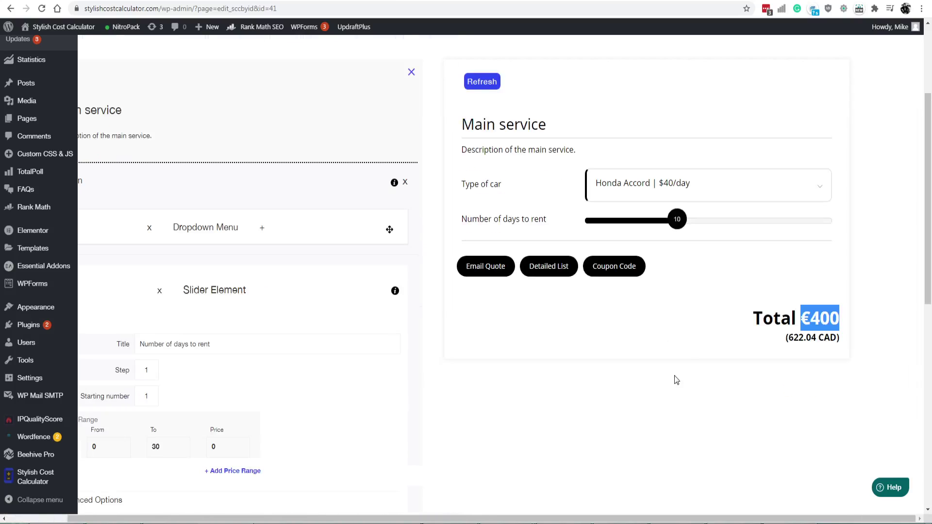
Examine where the "Type of car" and "Number of days to rent" labels sit in the preview
scroll(661, 377, up, 2)
drag(505, 292, 466, 290)
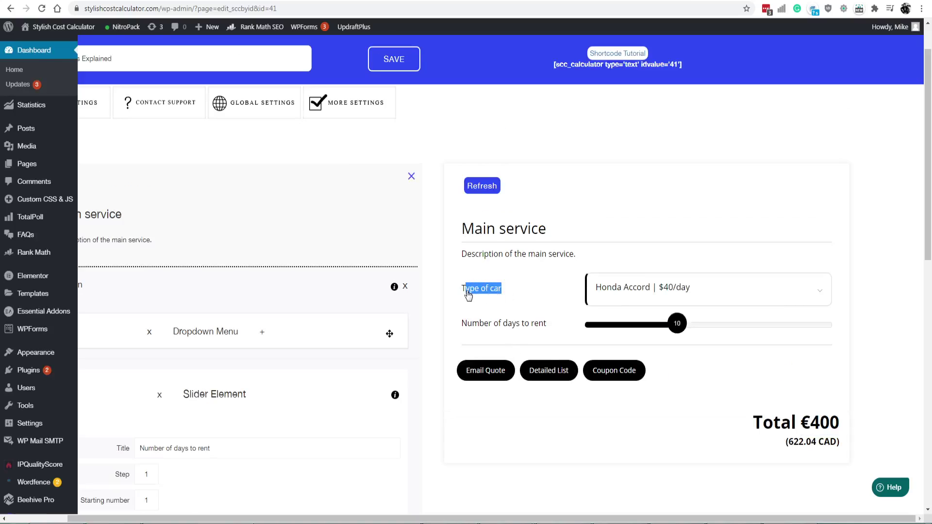
drag(545, 324, 489, 324)
scroll(430, 356, up, 1)
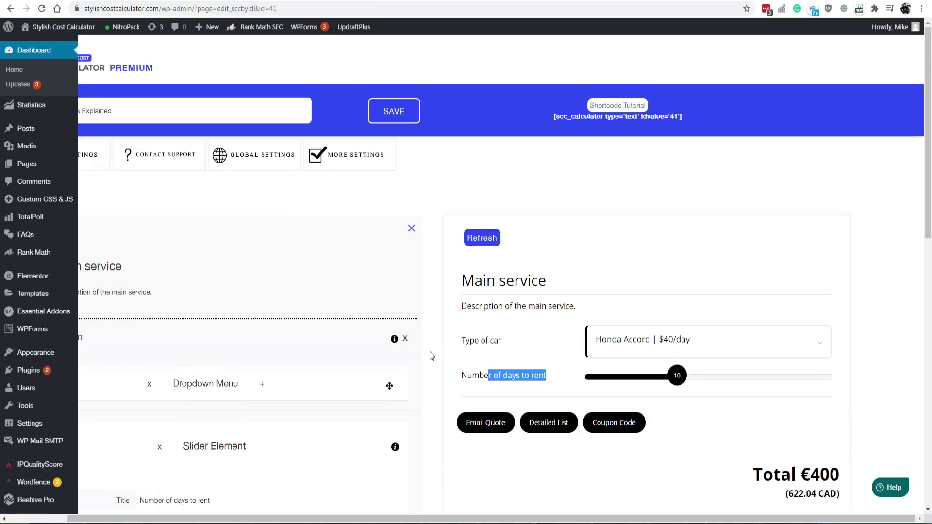
Change the calculator's form field style to "Style 2 - Block" and save the calculator
click(351, 169)
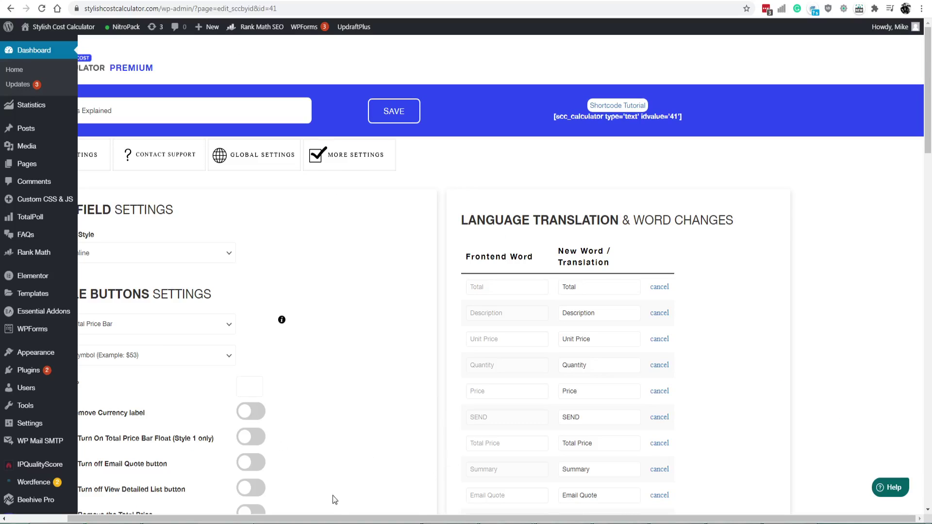
click(144, 222)
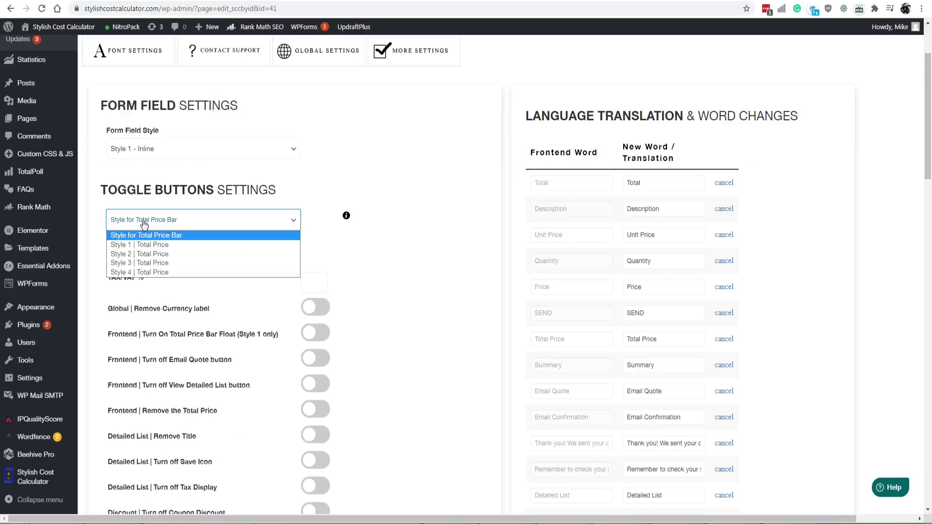
click(145, 141)
click(154, 154)
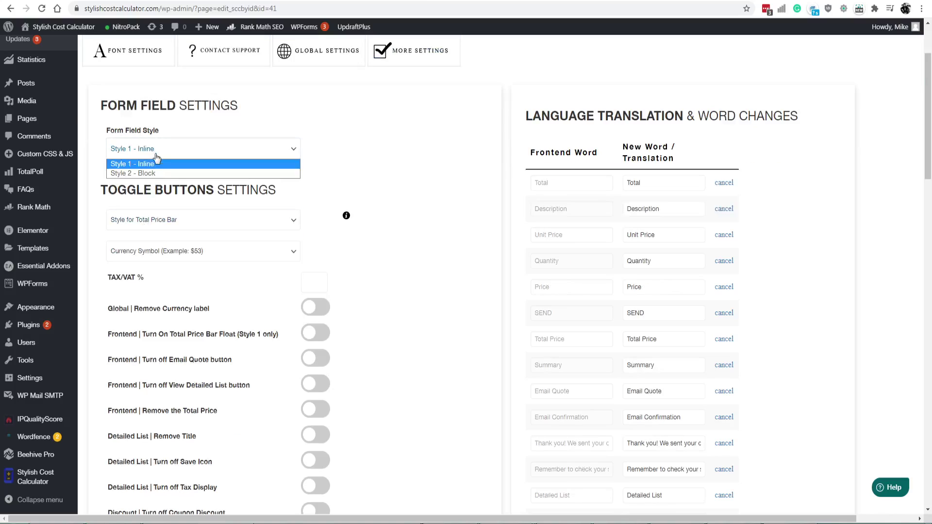
click(163, 170)
scroll(354, 162, up, 2)
click(476, 113)
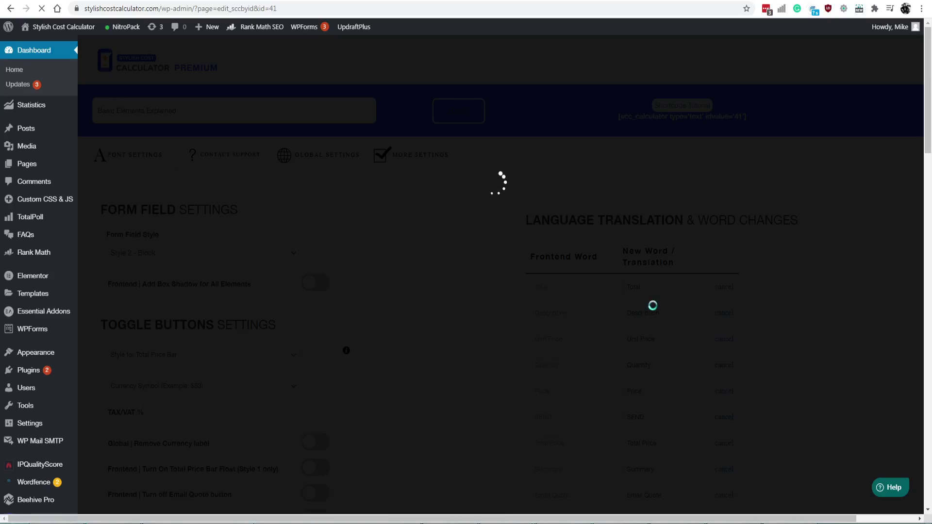
Check the block-style label layout in the preview and choose Honda Accord as the type of car
scroll(612, 330, down, 1)
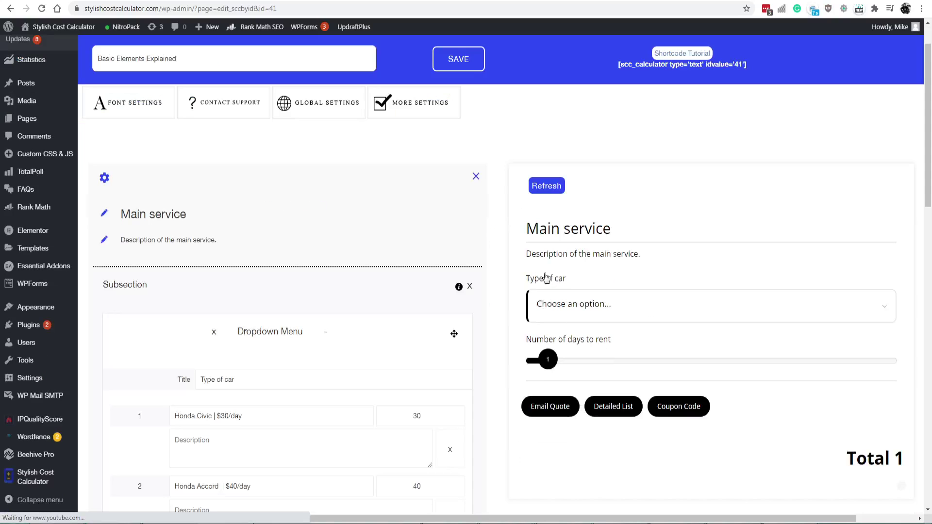
drag(567, 279, 515, 280)
click(607, 310)
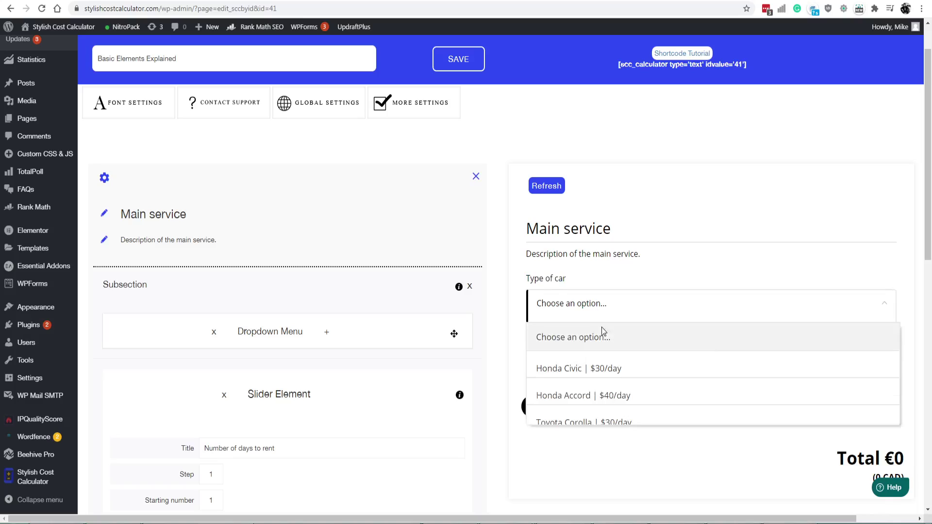
click(599, 386)
scroll(590, 356, down, 2)
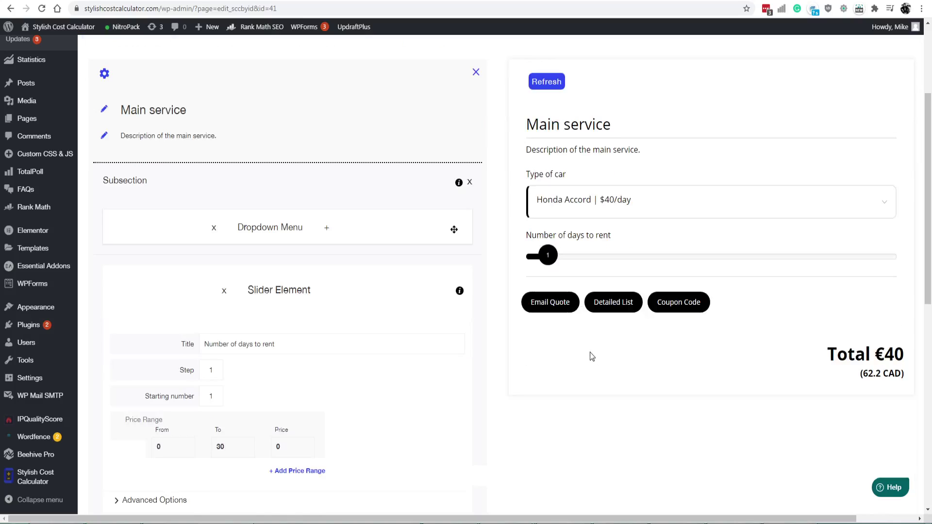
Set the previewed number of rental days to 11 and check the total with its CAD conversion
scroll(592, 344, up, 1)
drag(583, 305, 664, 310)
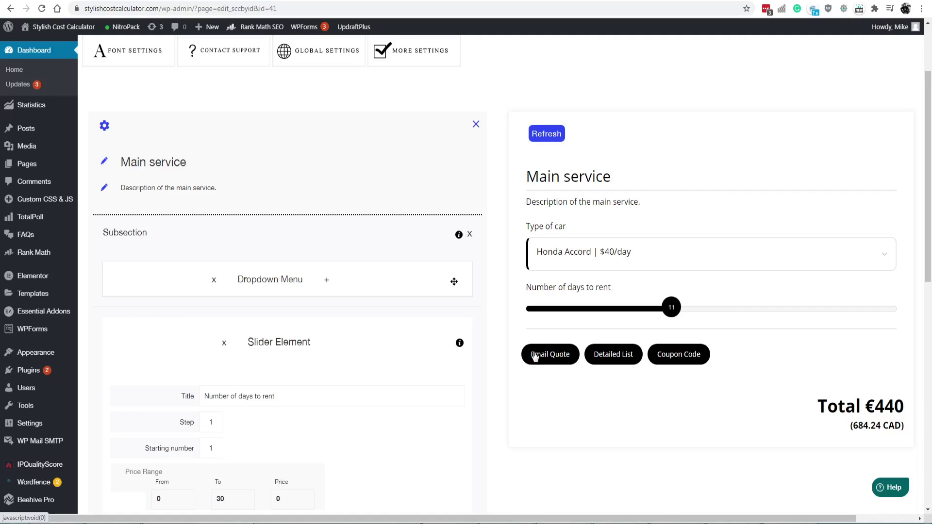
drag(819, 401, 911, 432)
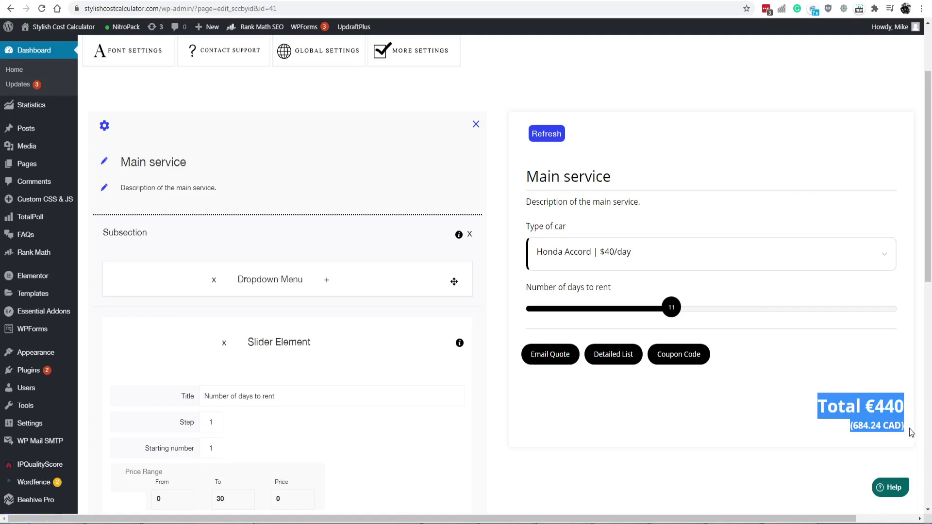
click(870, 409)
drag(819, 401, 901, 437)
Open the email quote form from the preview, look over its contact fields, and close it without submitting
click(557, 357)
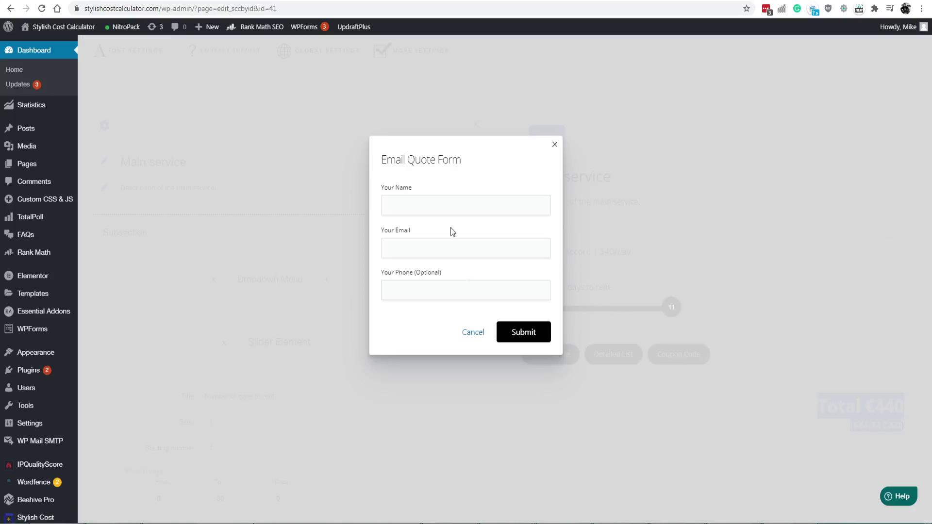
click(440, 255)
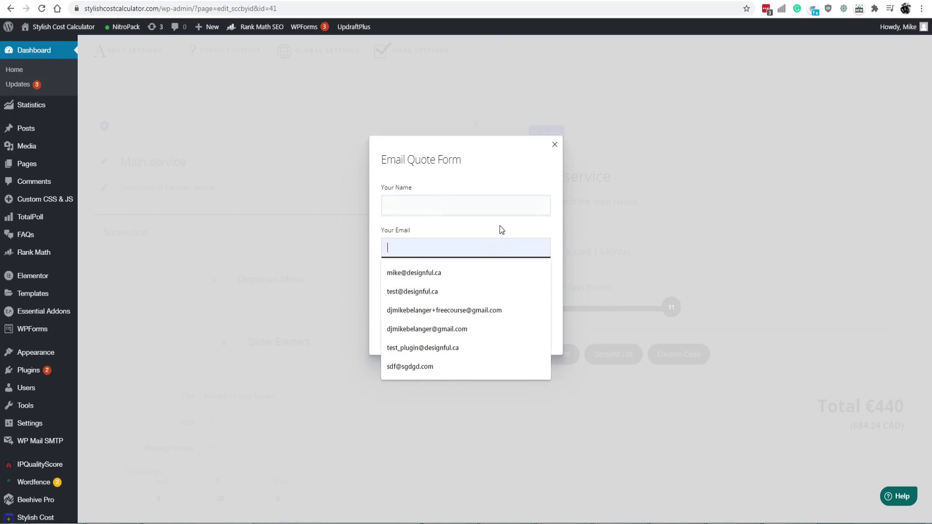
click(554, 145)
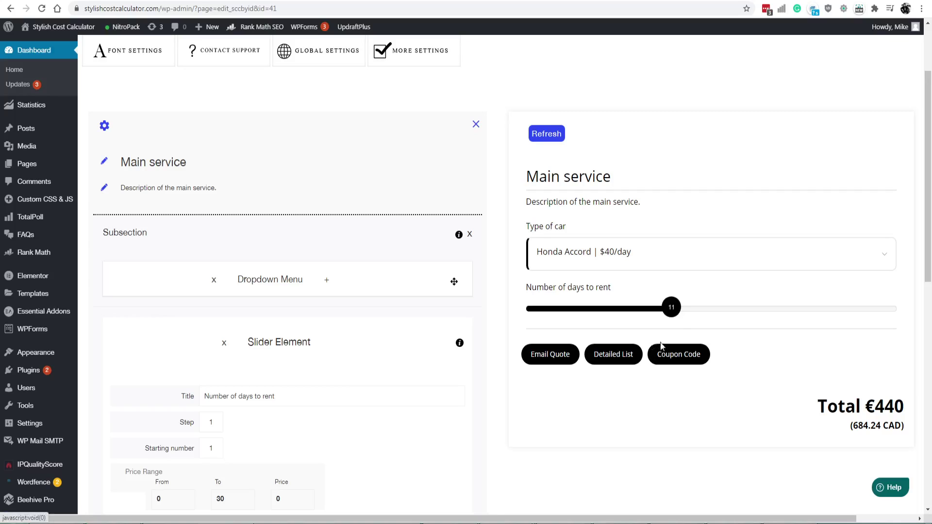
Set the previewed number of rental days to 9
drag(677, 313, 636, 323)
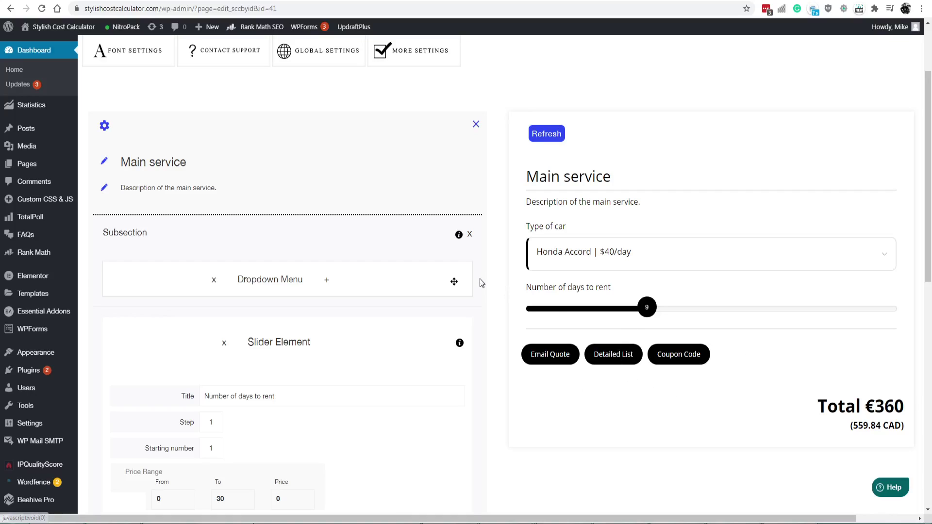
Enable the calculator's PayPal link and fill in the business email address with the suggested entry
scroll(462, 270, down, 10)
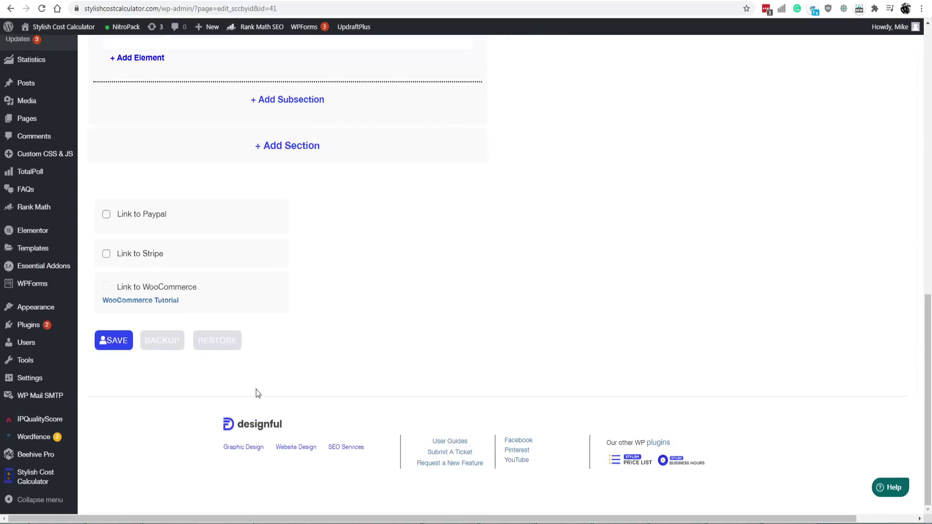
click(131, 217)
click(428, 238)
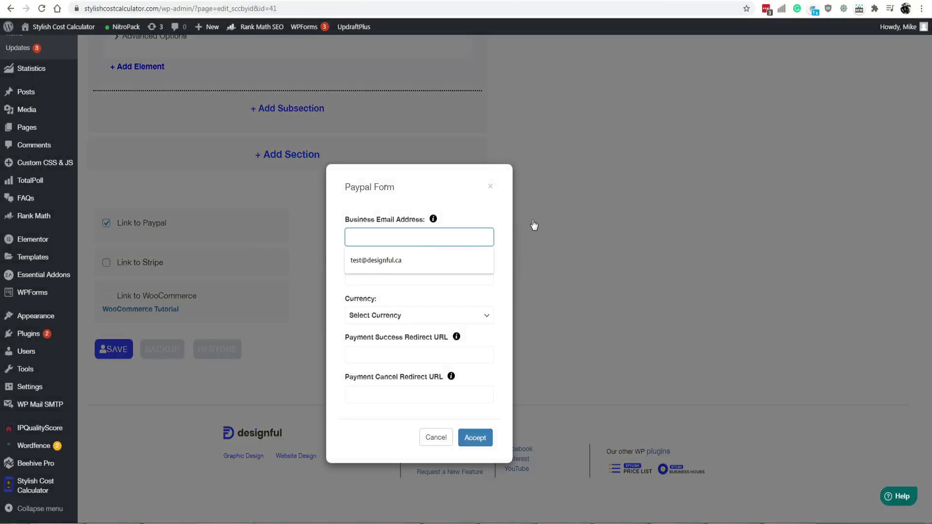
key(Down)
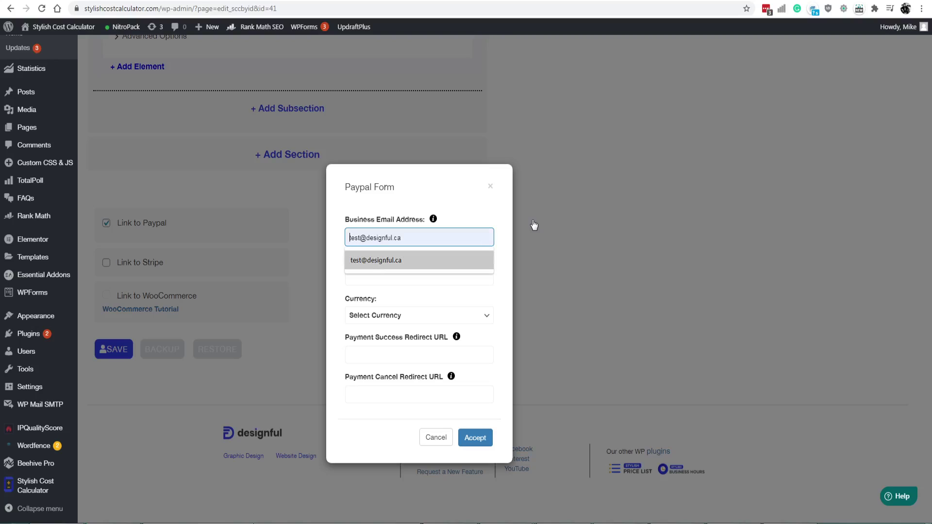
key(Return)
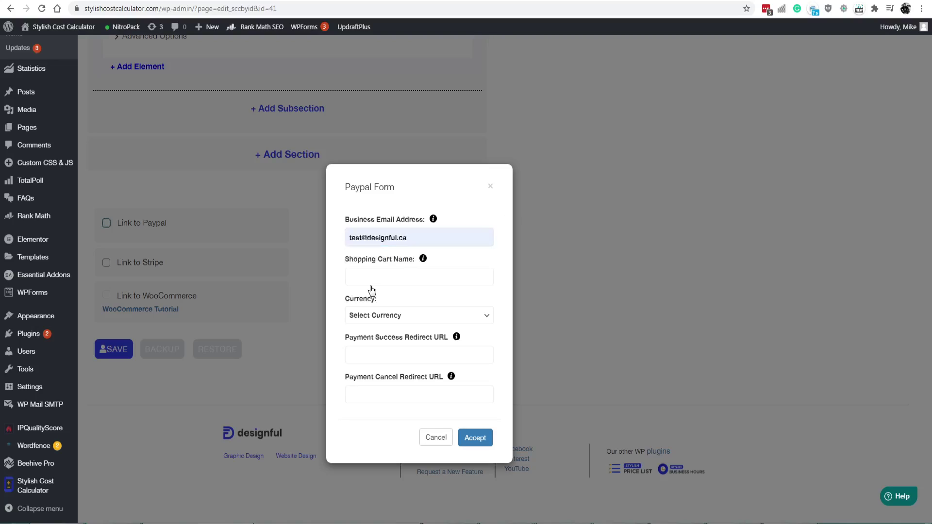
Set the PayPal shopping cart name to "Test" and the currency to Canadian Dollar, leave both redirect URLs blank, and accept the form
click(384, 279)
text(Test)
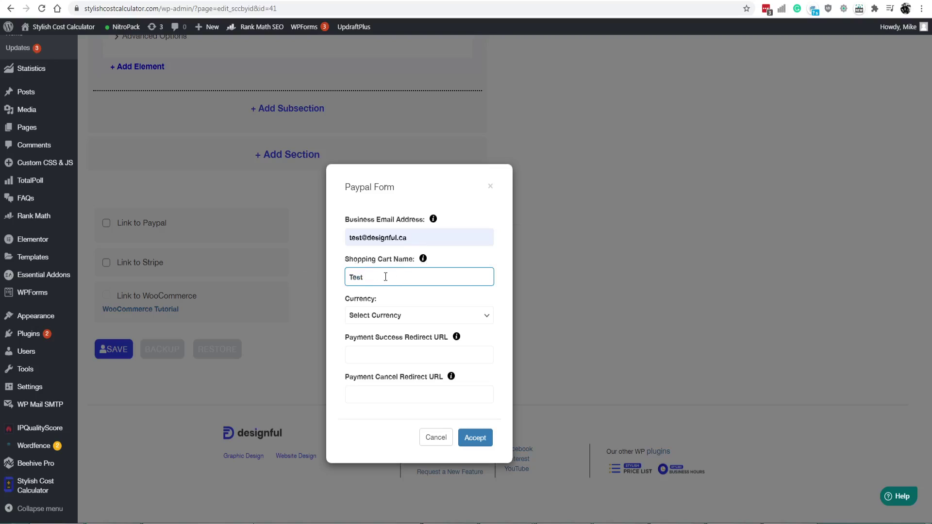
click(387, 316)
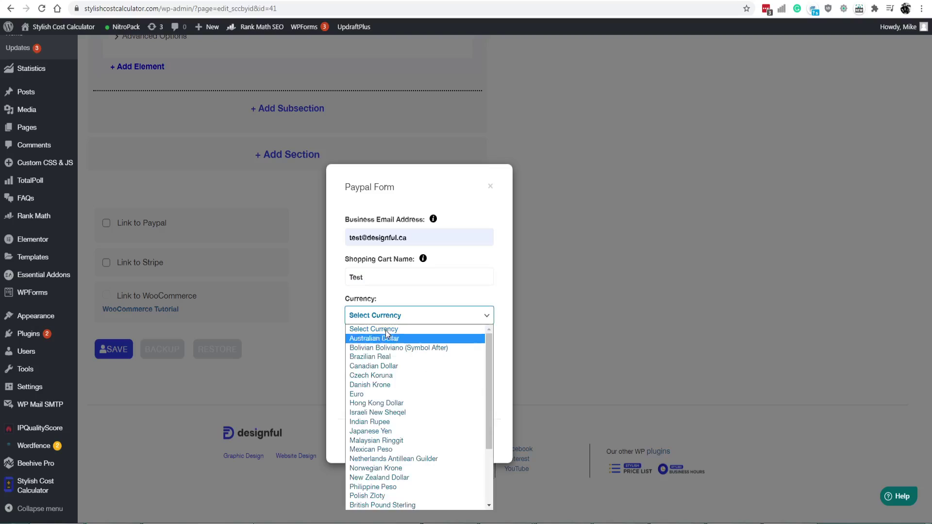
click(390, 364)
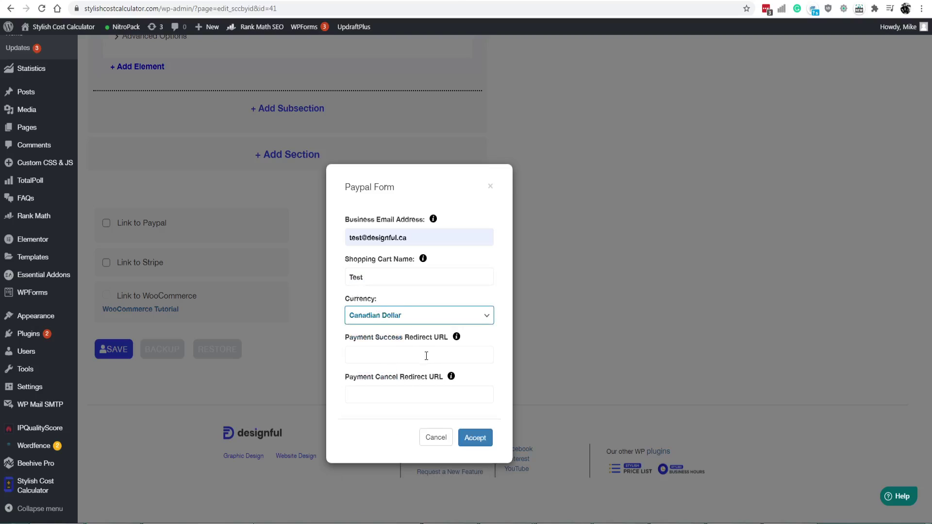
click(383, 358)
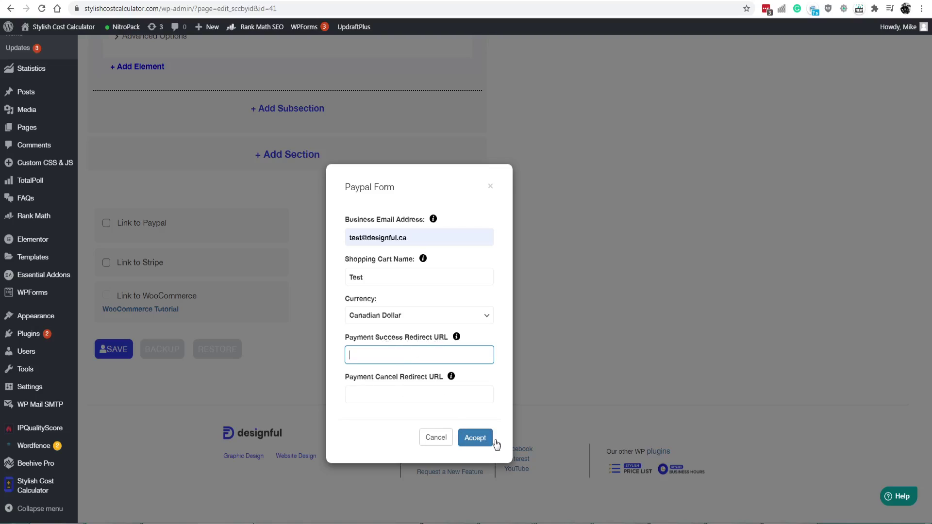
click(479, 438)
Save and refresh the calculator preview and check its PayPal payment button
scroll(600, 277, up, 4)
scroll(605, 295, up, 8)
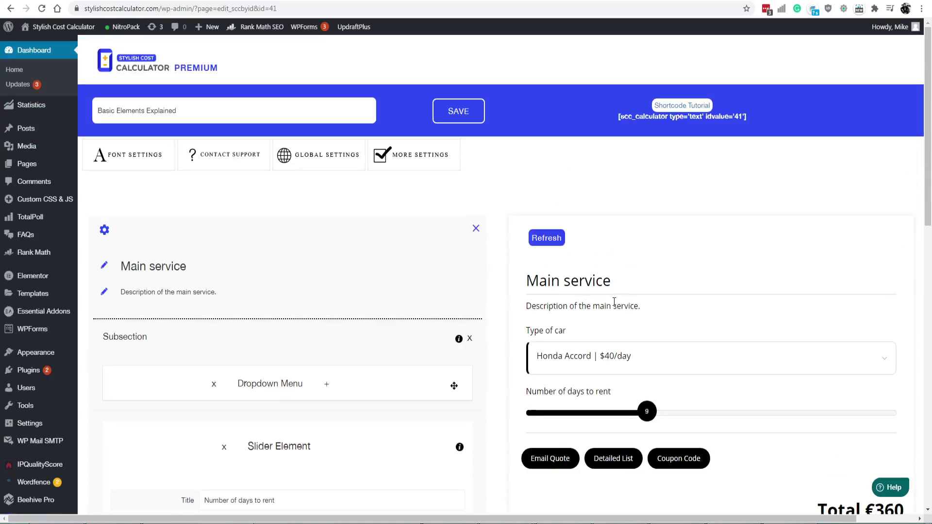
click(547, 238)
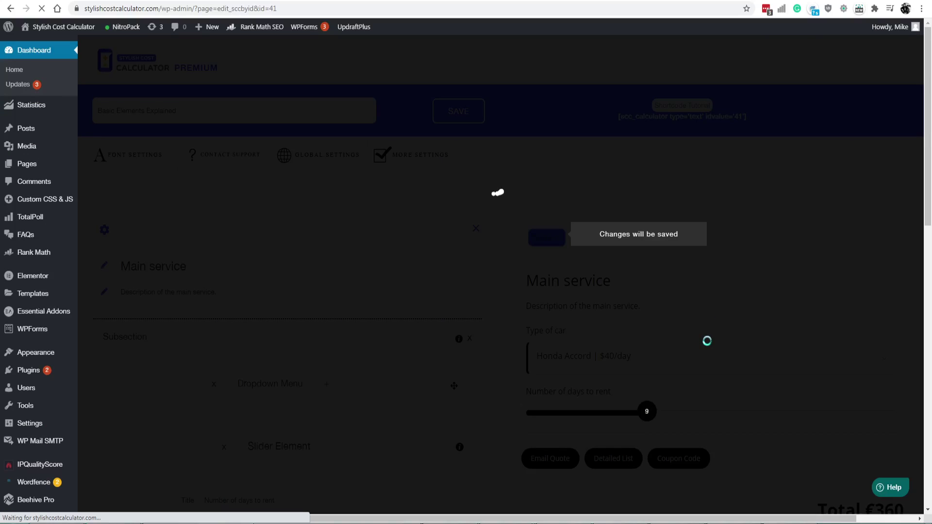
scroll(707, 341, down, 3)
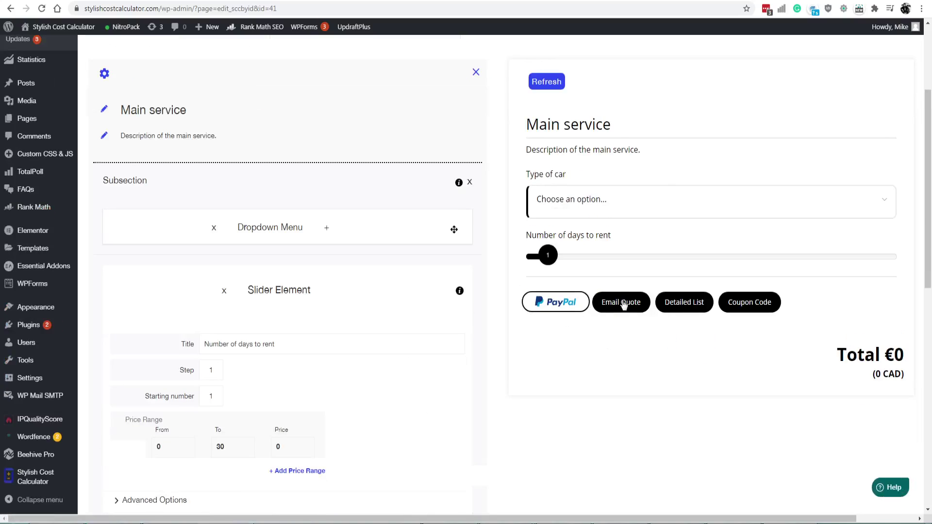
scroll(600, 321, up, 2)
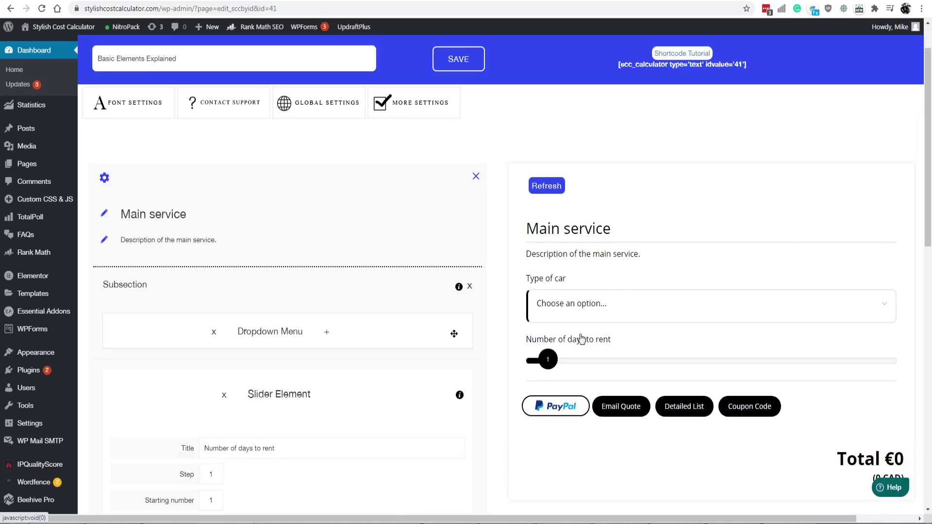
Turn off the coupon discount, View Detailed List button and Email Quote button, save the calculator, and check the preview
click(420, 110)
scroll(341, 267, down, 3)
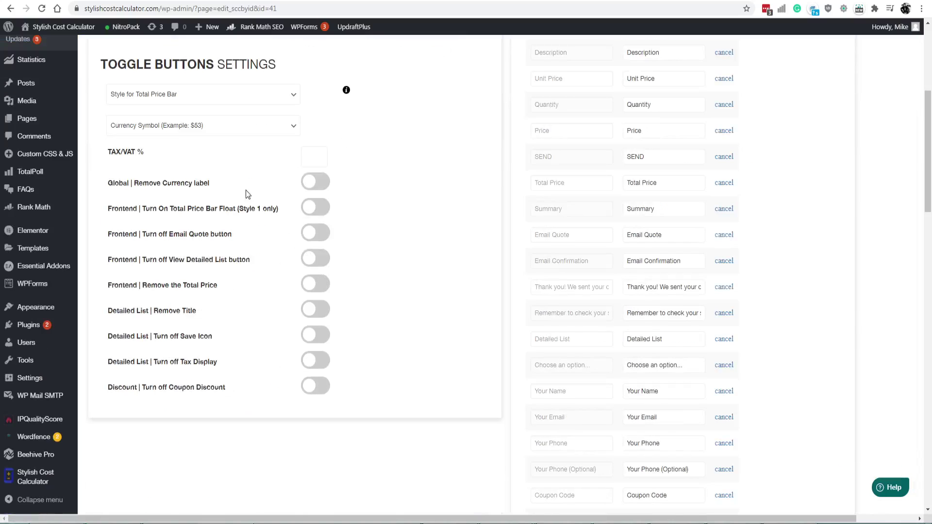
click(318, 389)
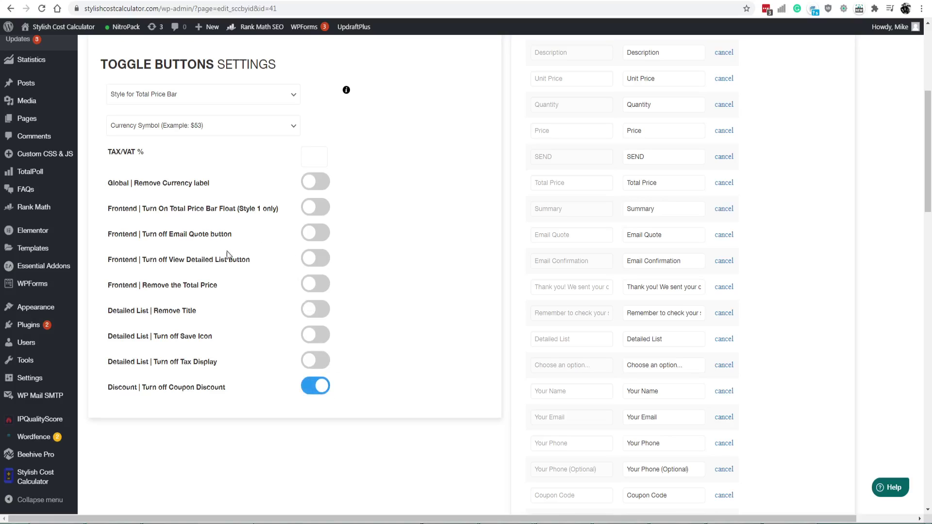
click(311, 259)
click(313, 233)
scroll(425, 292, up, 5)
click(454, 115)
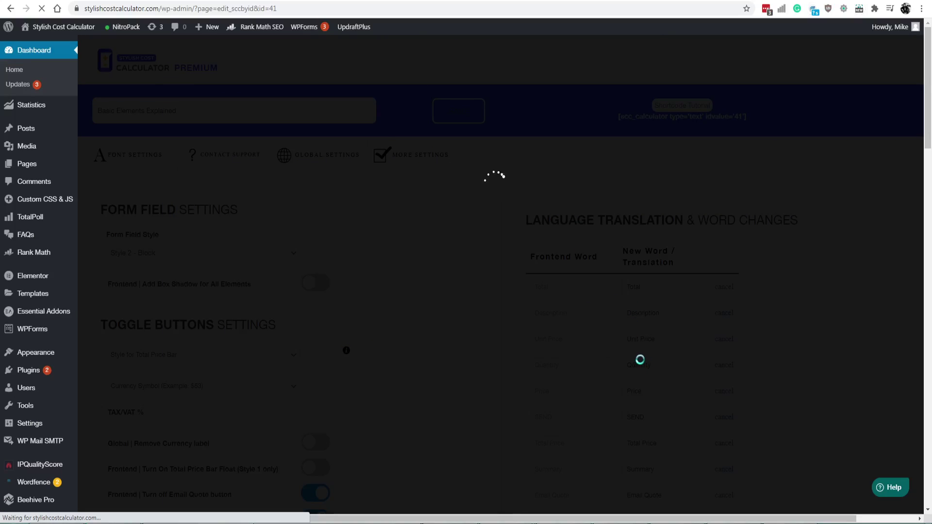
scroll(640, 360, down, 2)
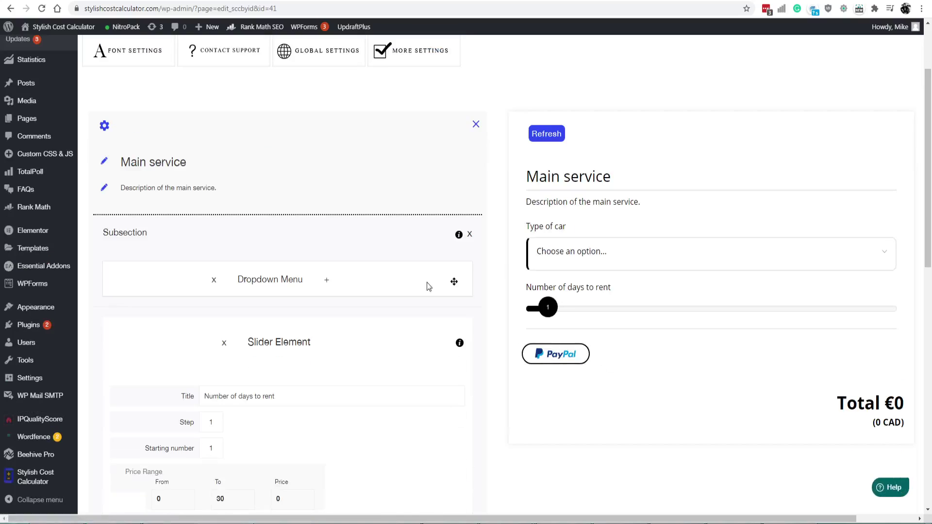
scroll(390, 203, up, 2)
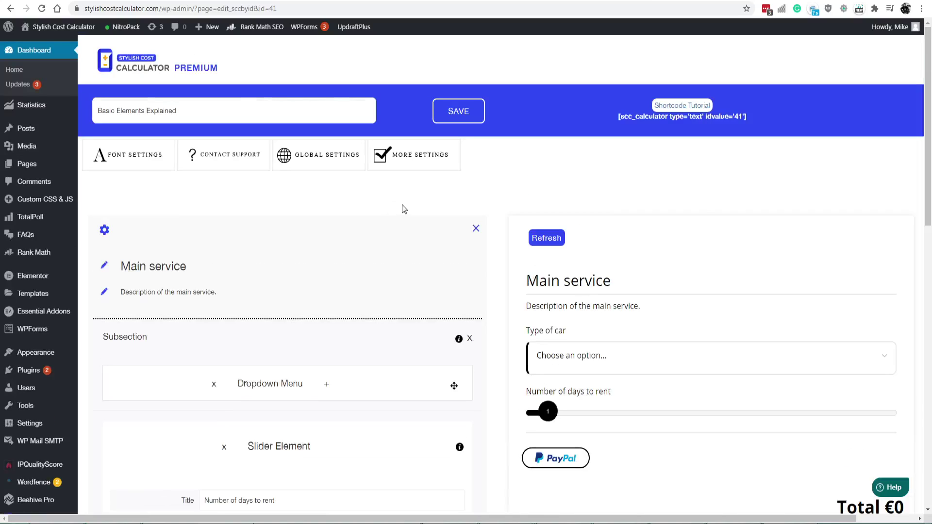
Re-enable the View Detailed List button in the calculator's toggle settings and save the calculator
click(402, 166)
scroll(400, 230, down, 2)
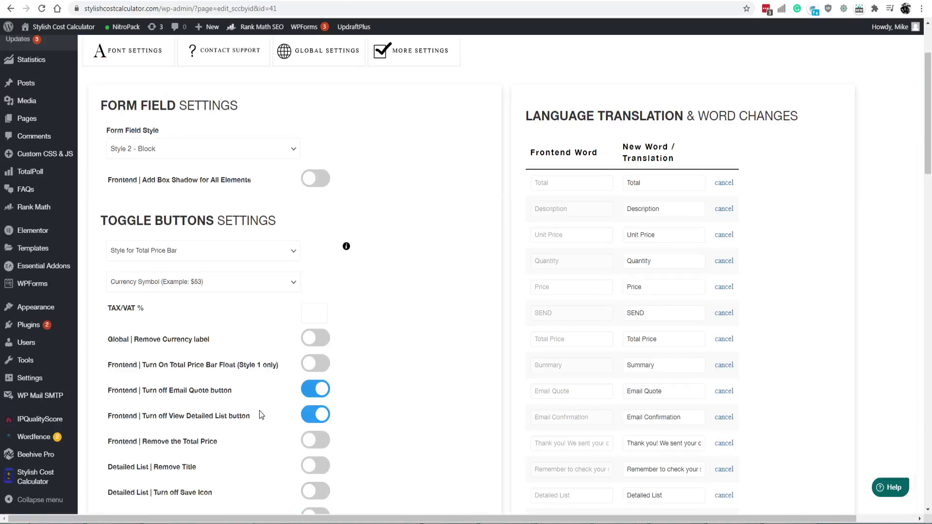
click(317, 416)
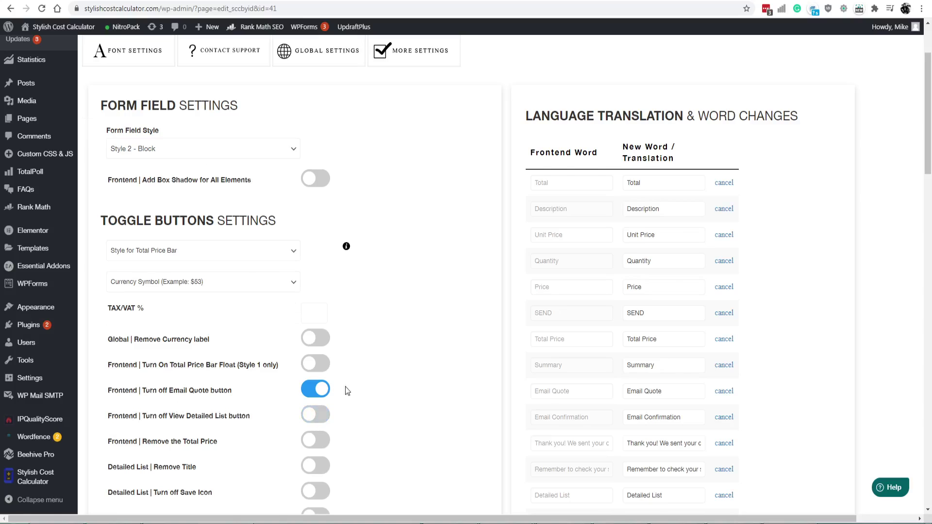
scroll(345, 386, up, 2)
click(459, 111)
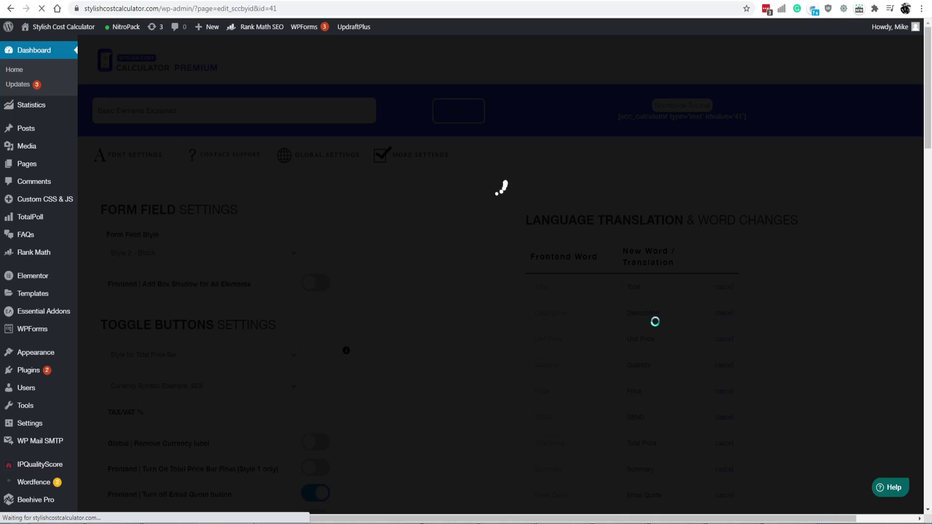
Open the detailed list from the preview without a car selected, look over its rental-days line, and close it
scroll(649, 322, down, 3)
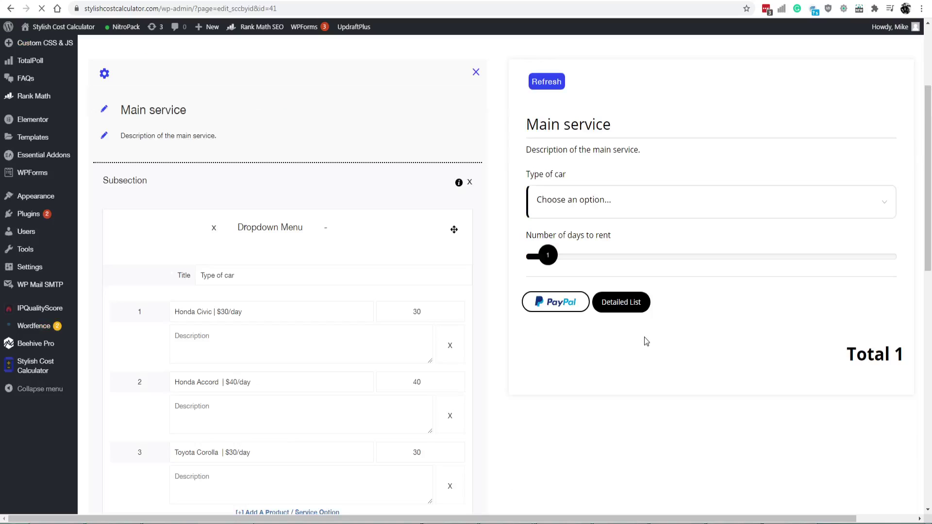
click(626, 305)
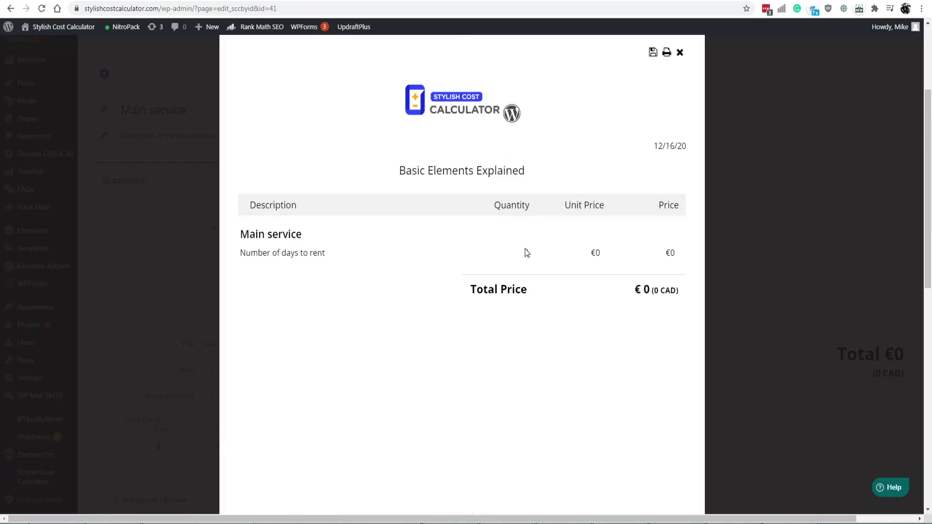
drag(258, 256, 403, 262)
click(680, 53)
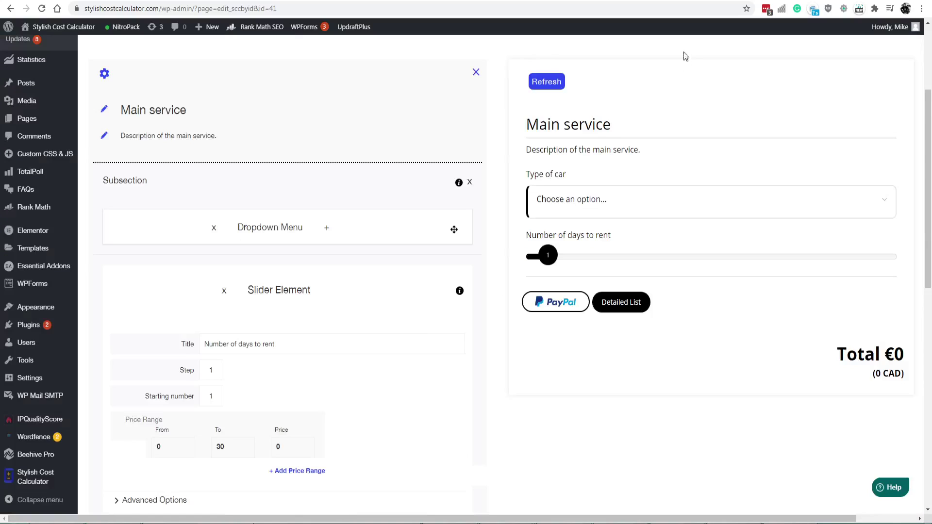
Choose Honda Accord as the type of car in the preview and set the number of rental days to 11
click(620, 197)
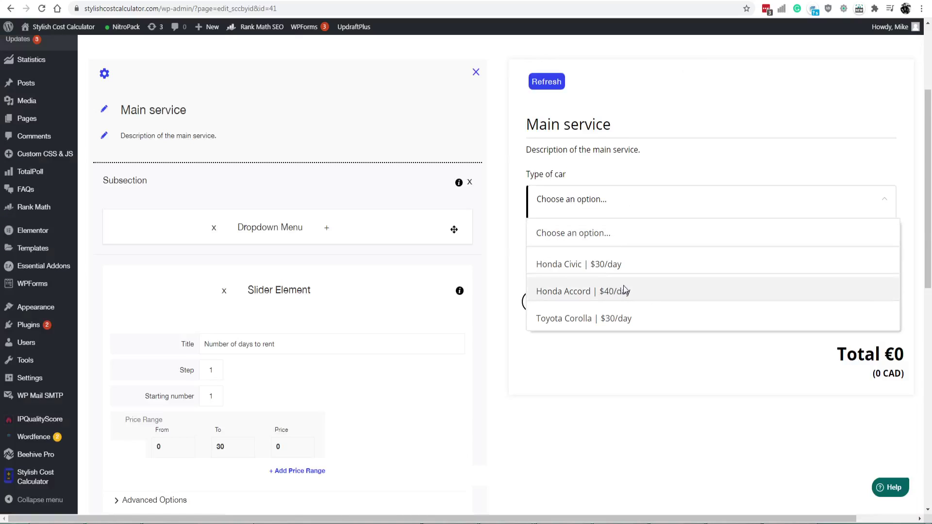
click(620, 290)
drag(632, 266, 660, 263)
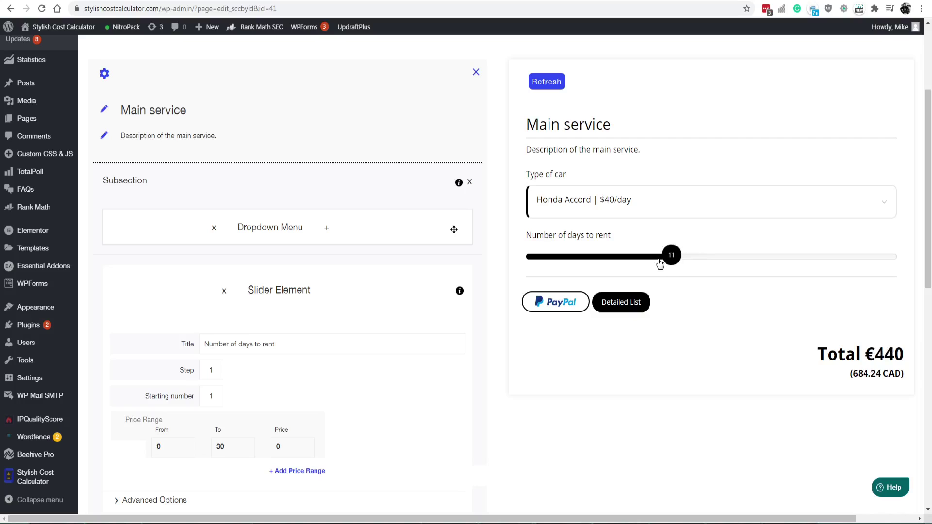
Open the detailed list and examine the Honda Accord line's quantity and prices together with the total price
click(611, 304)
drag(255, 253, 362, 260)
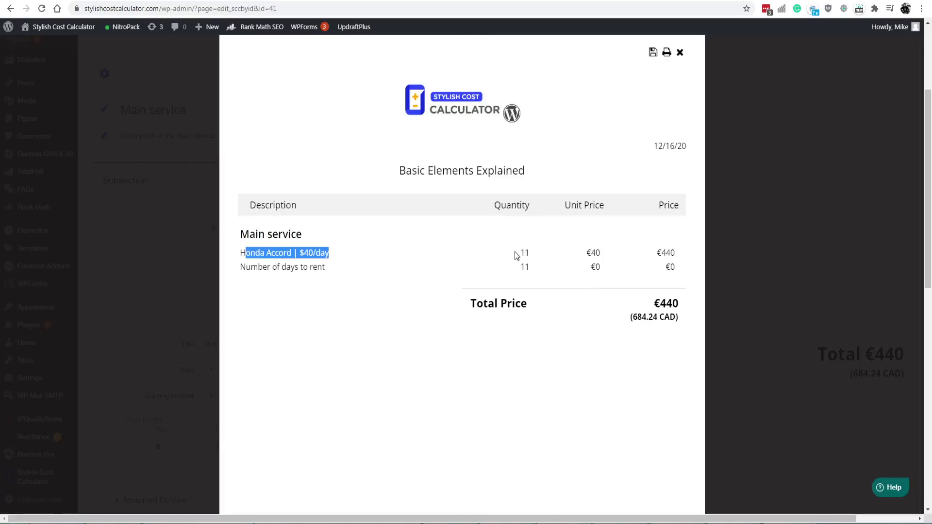
drag(517, 253, 676, 333)
click(678, 297)
click(676, 333)
drag(658, 299, 684, 309)
click(682, 356)
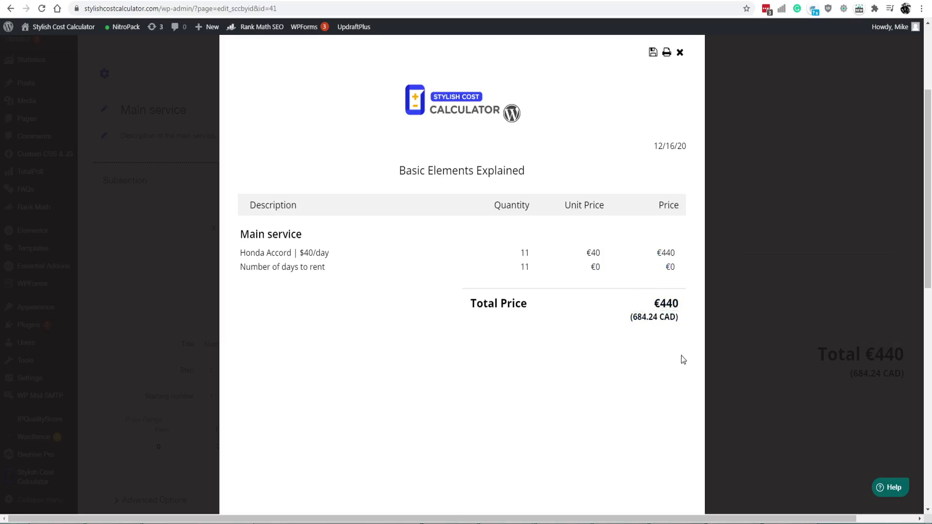
Compare the rental-days line and its price with the Honda Accord line's daily rate in the detailed list
drag(281, 268, 379, 271)
drag(655, 273, 689, 275)
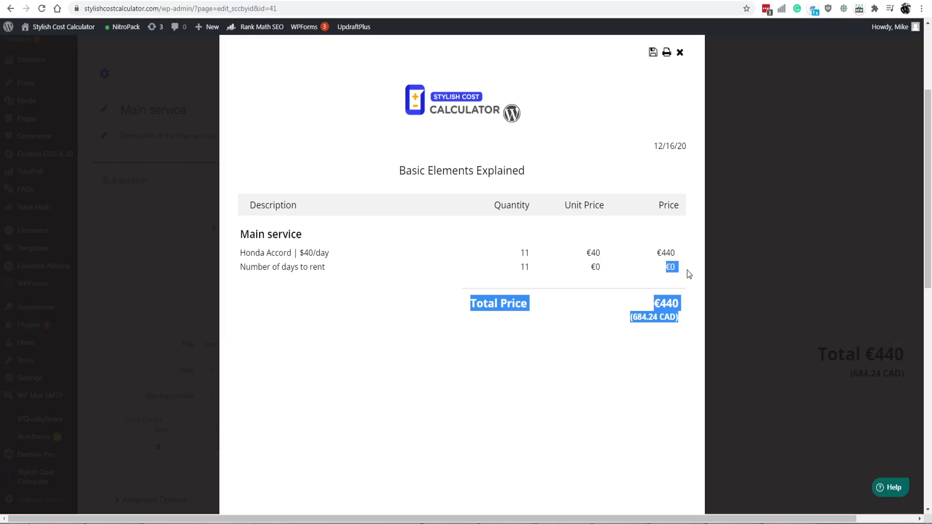
click(661, 273)
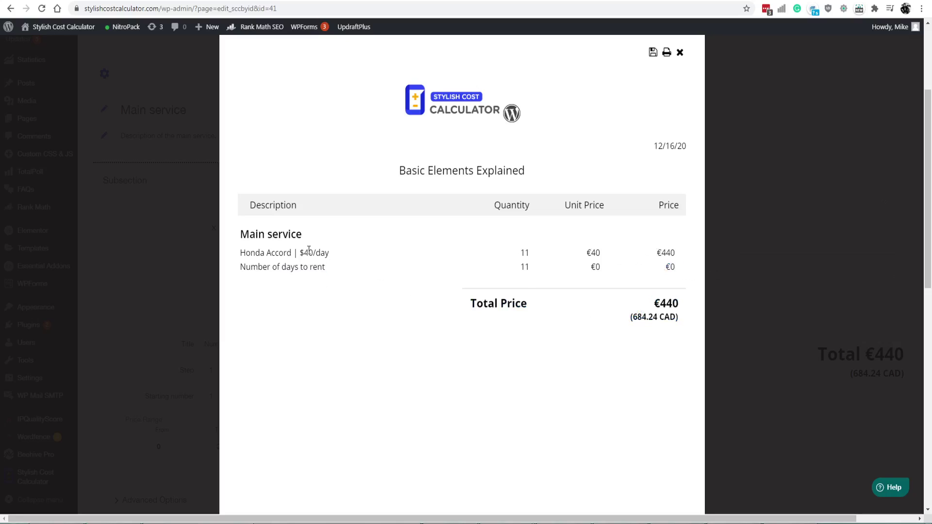
drag(309, 249, 346, 253)
click(401, 339)
Examine the detailed list's euro total and its CAD conversion, and close the list
drag(631, 316, 679, 316)
click(679, 317)
mouse_move(623, 318)
mouse_down()
mouse_move(679, 316)
mouse_move(628, 322)
mouse_up()
click(679, 316)
click(666, 337)
drag(649, 303, 683, 307)
click(683, 307)
drag(626, 321, 679, 320)
click(620, 327)
drag(679, 320, 656, 320)
click(680, 53)
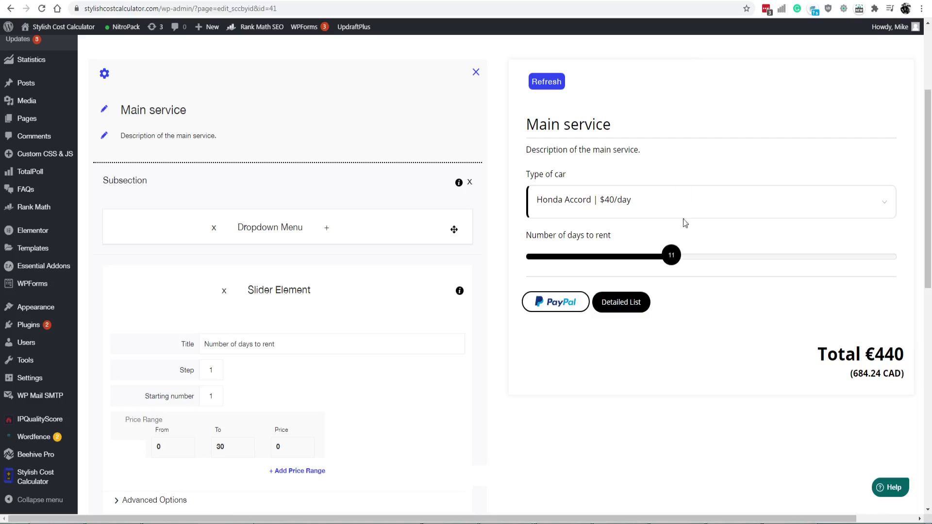
Reopen the detailed list for another look and close it
click(623, 303)
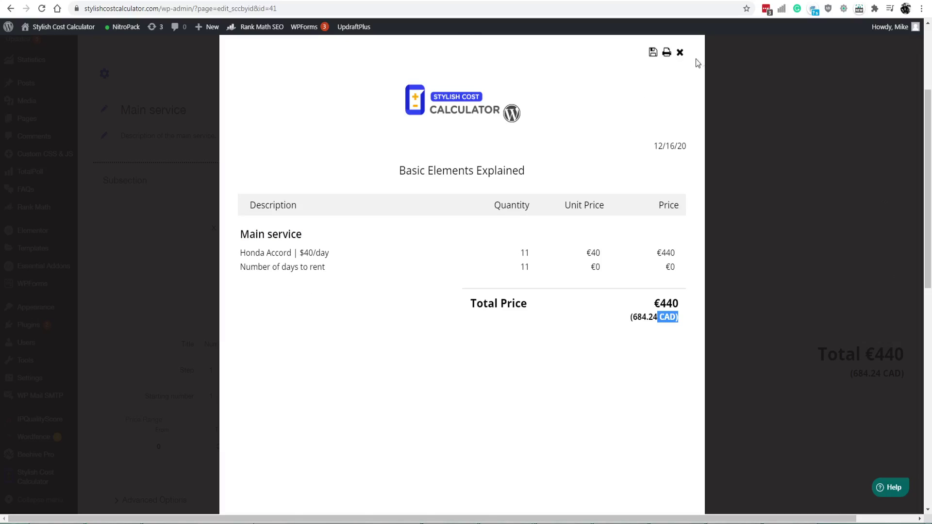
click(682, 54)
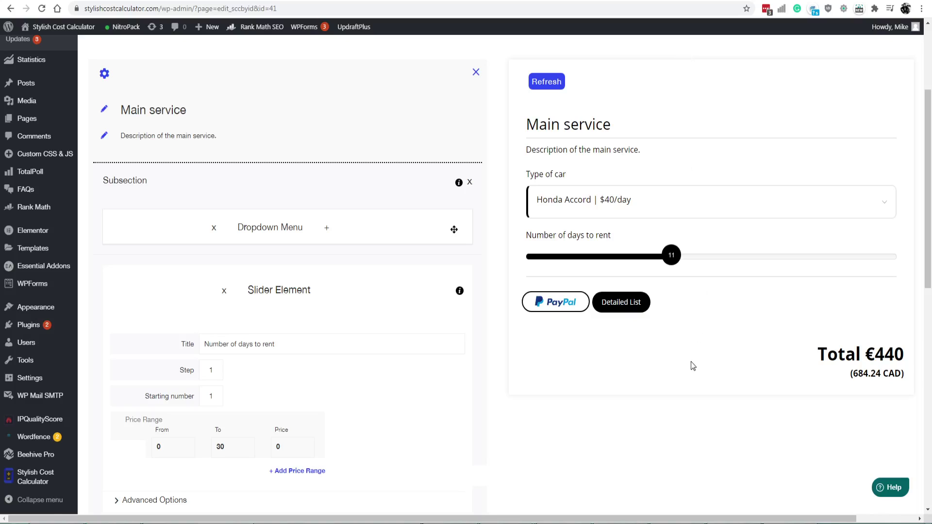
Review the saved PayPal details and the Stripe and WooCommerce link options beneath the calculator sections
scroll(500, 260, up, 2)
scroll(518, 388, down, 13)
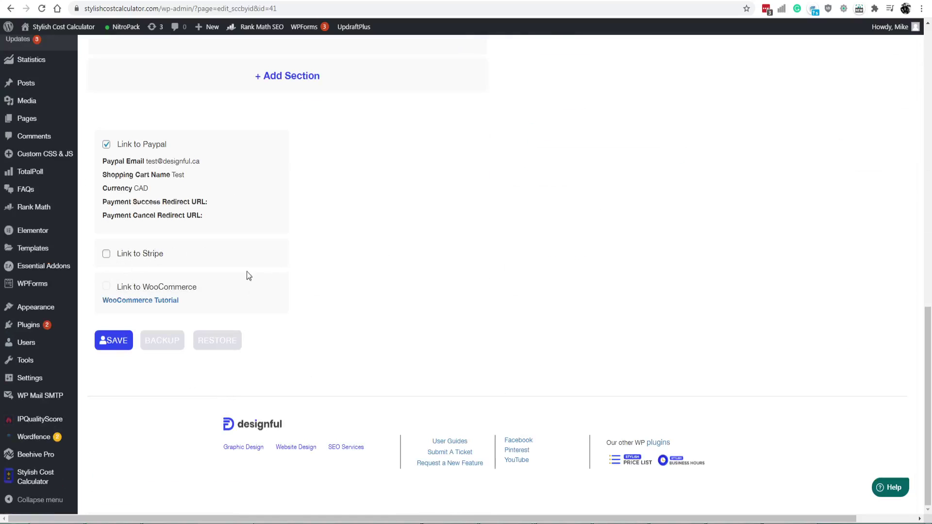
mouse_move(160, 290)
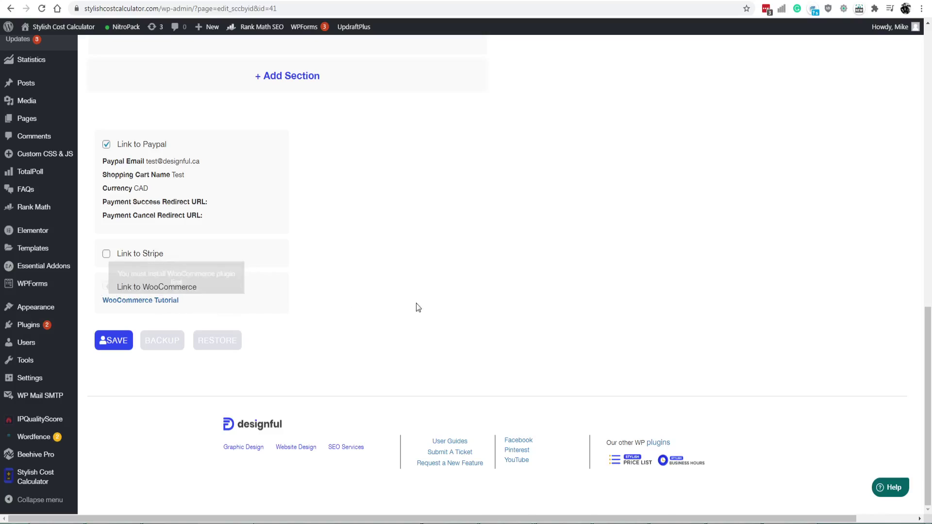
Review the Main service section's dropdown and slider elements and the options for adding elements, subsections and sections
scroll(590, 309, up, 2)
scroll(589, 325, up, 8)
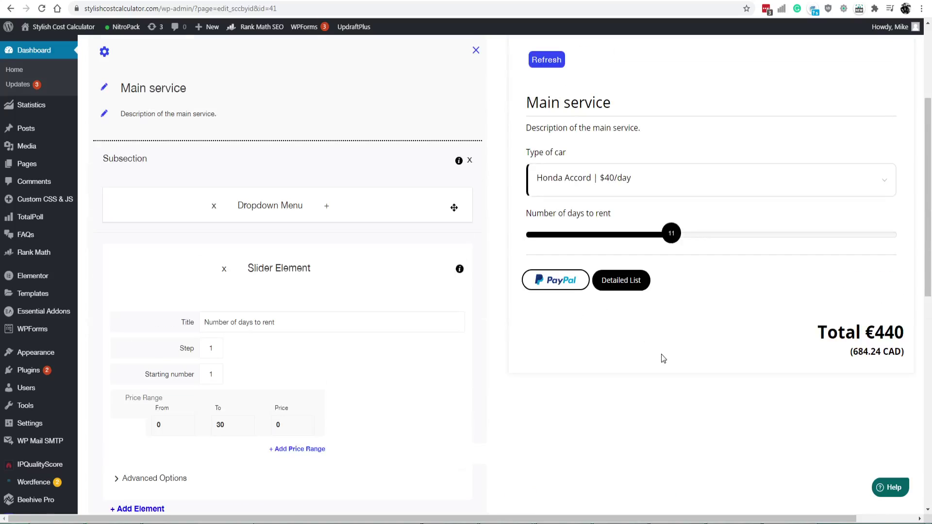
scroll(636, 362, up, 1)
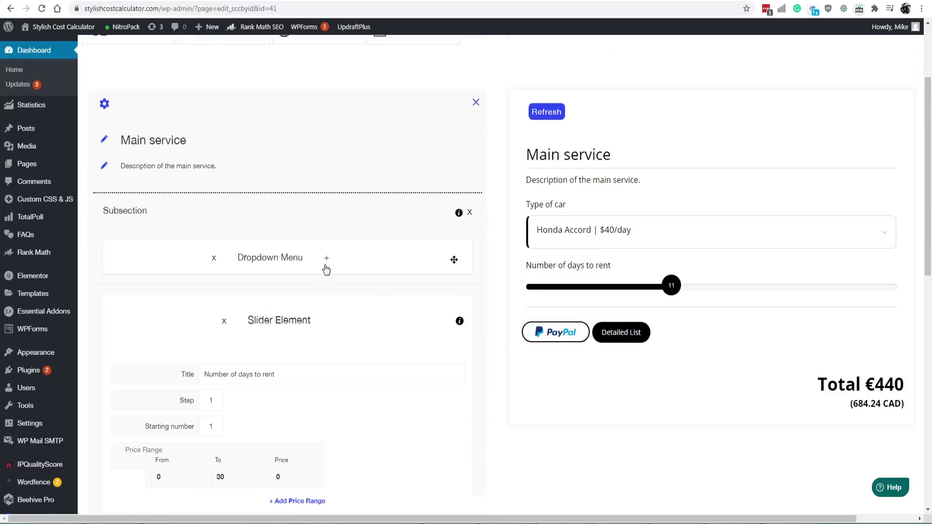
scroll(302, 315, down, 4)
scroll(246, 270, up, 2)
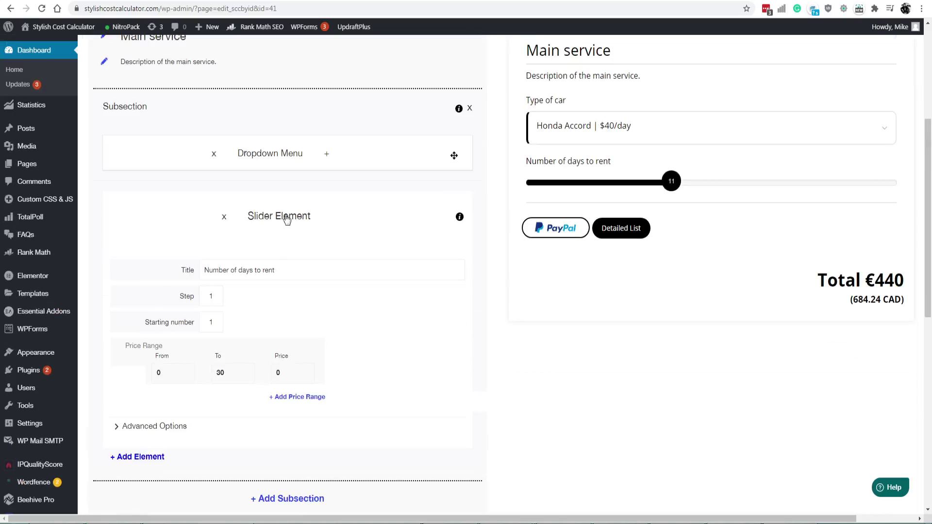
scroll(281, 262, down, 4)
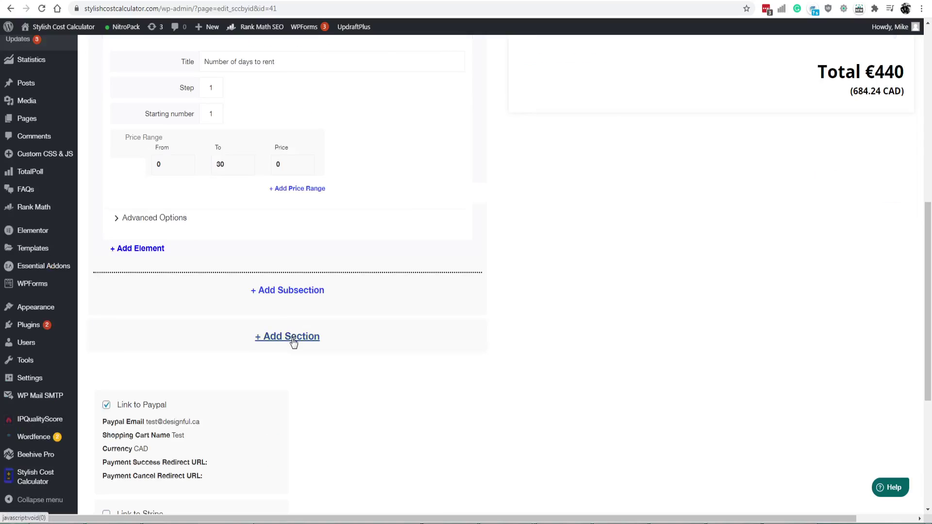
scroll(298, 319, up, 3)
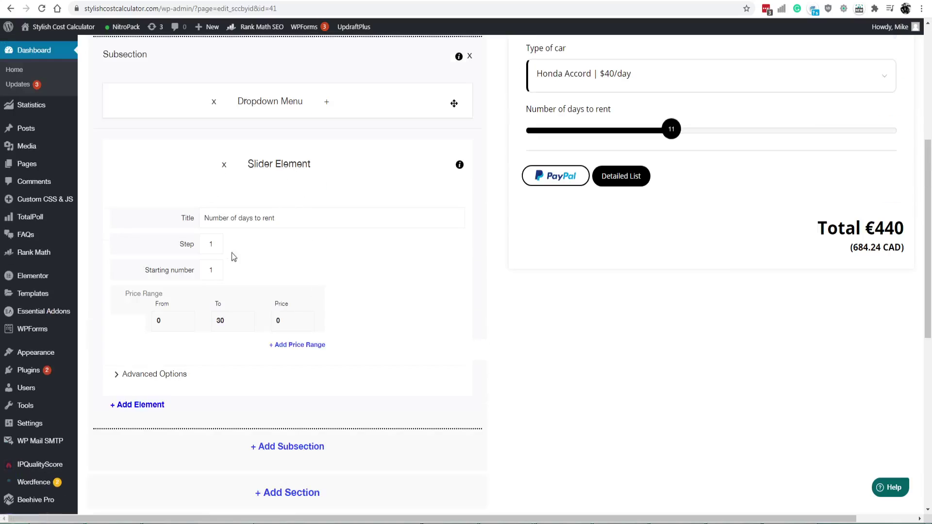
scroll(162, 165, up, 1)
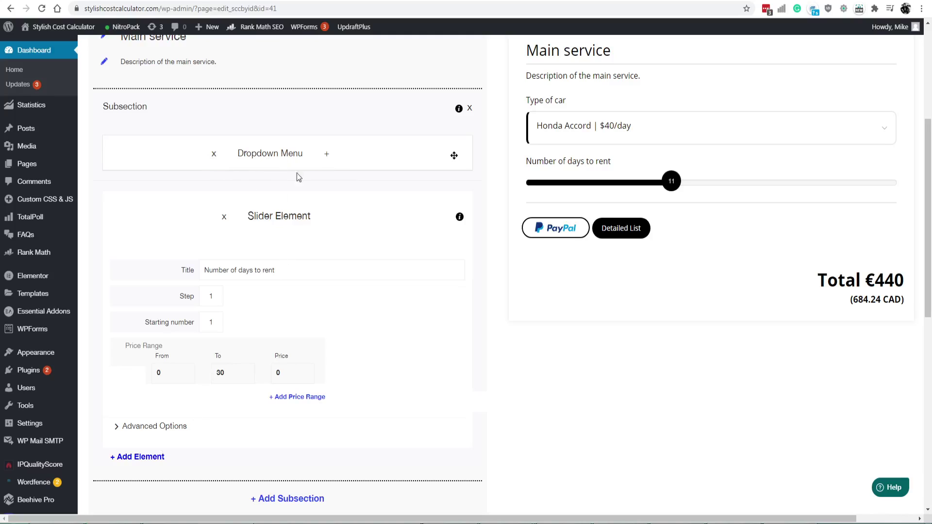
Add a Simple Button element and a Checkbox element to the first subsection of Main service
click(134, 455)
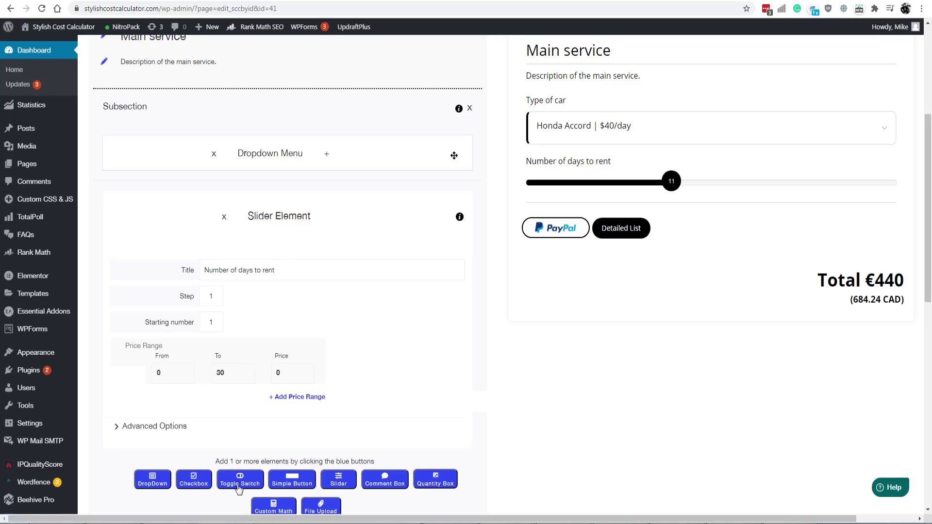
click(300, 483)
scroll(289, 196, down, 2)
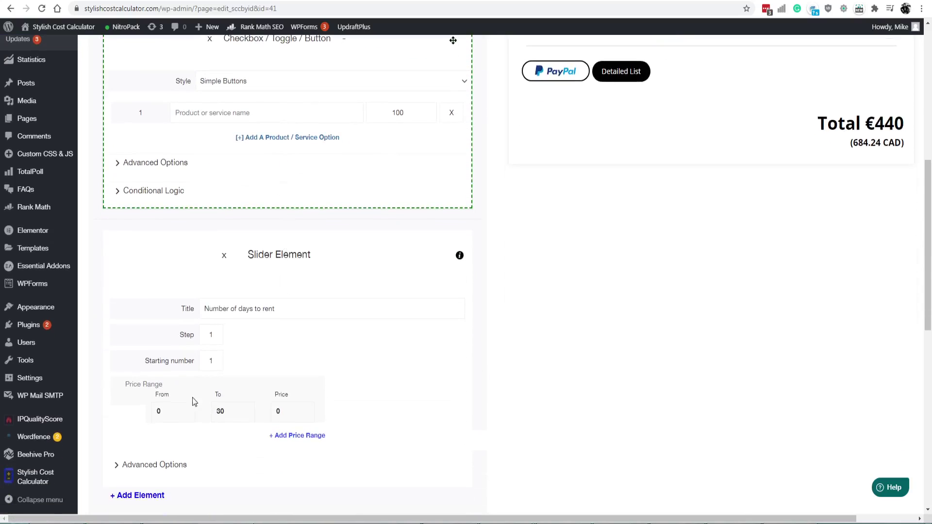
click(156, 504)
scroll(258, 427, down, 2)
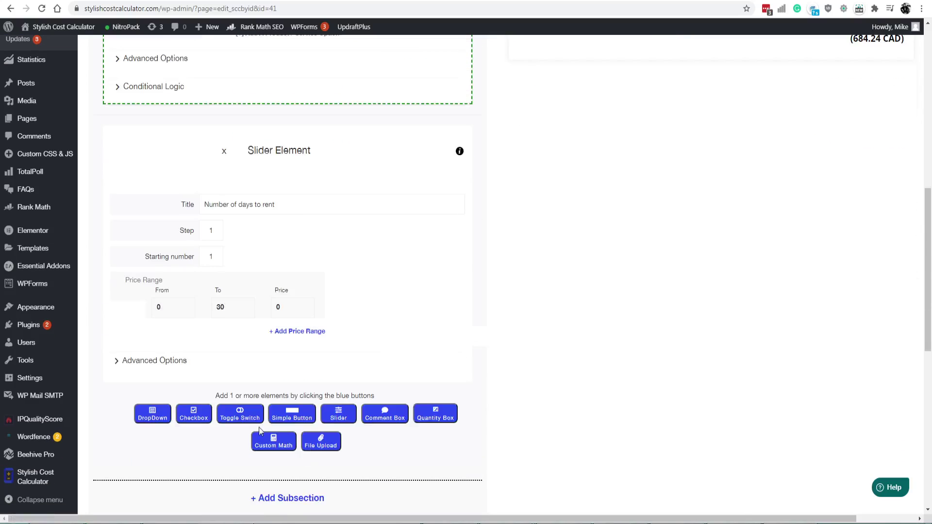
click(193, 414)
scroll(302, 366, down, 2)
Examine the style, product option, price and logic settings of the new button and checkbox elements above the slider
scroll(387, 297, up, 8)
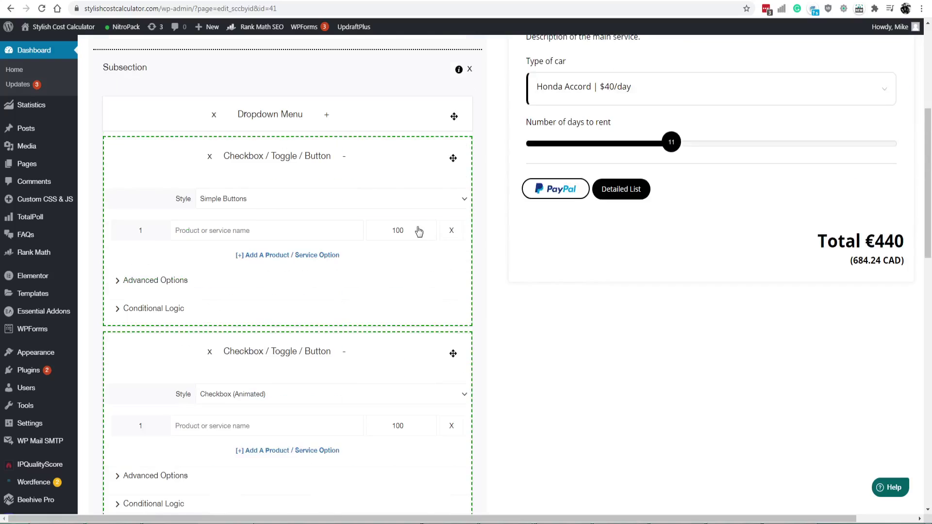
scroll(284, 194, down, 5)
scroll(272, 138, up, 2)
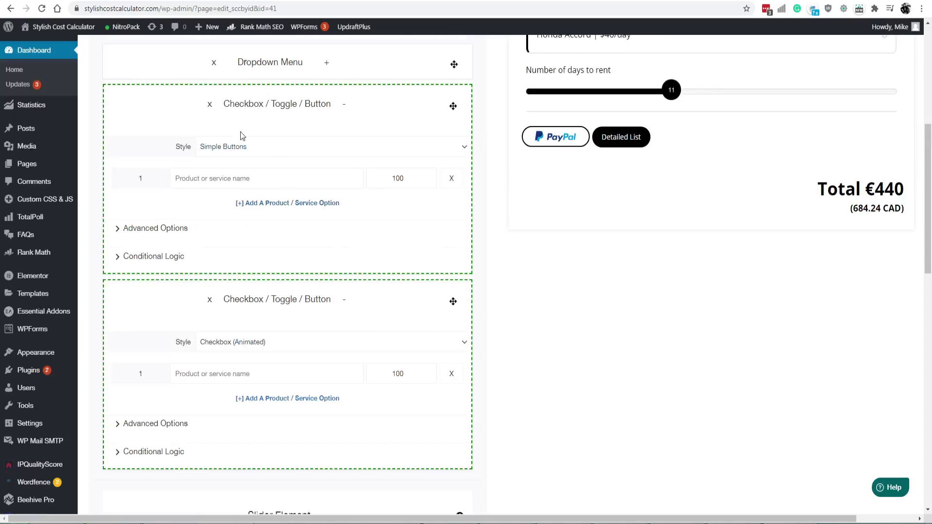
scroll(319, 348, down, 3)
scroll(261, 265, up, 4)
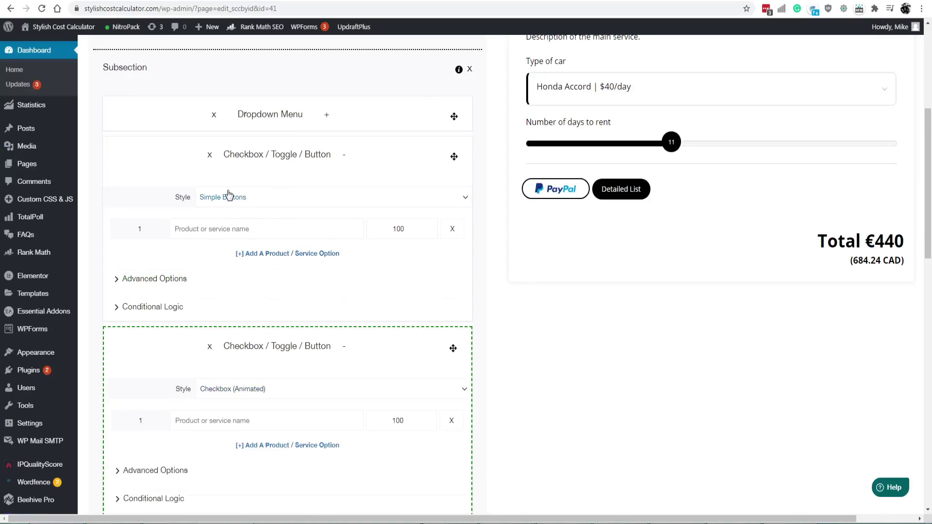
scroll(261, 344, down, 5)
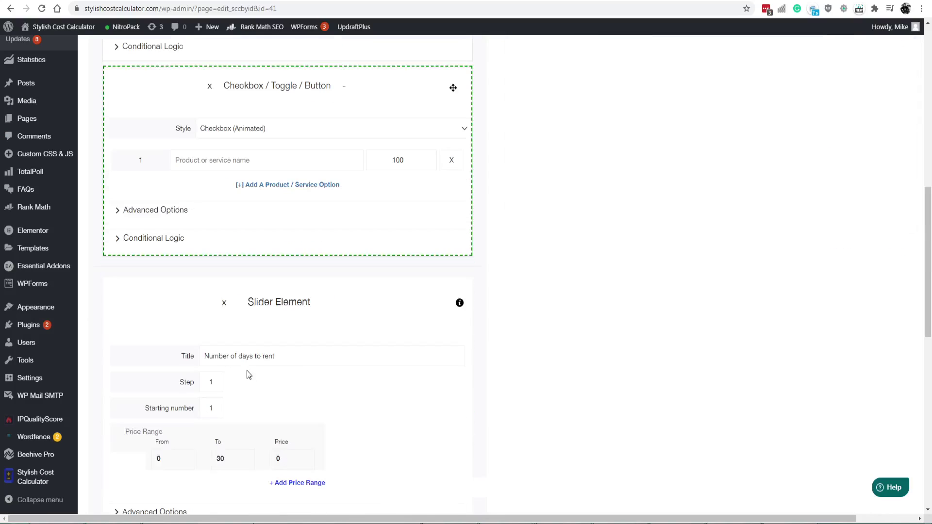
scroll(308, 371, up, 4)
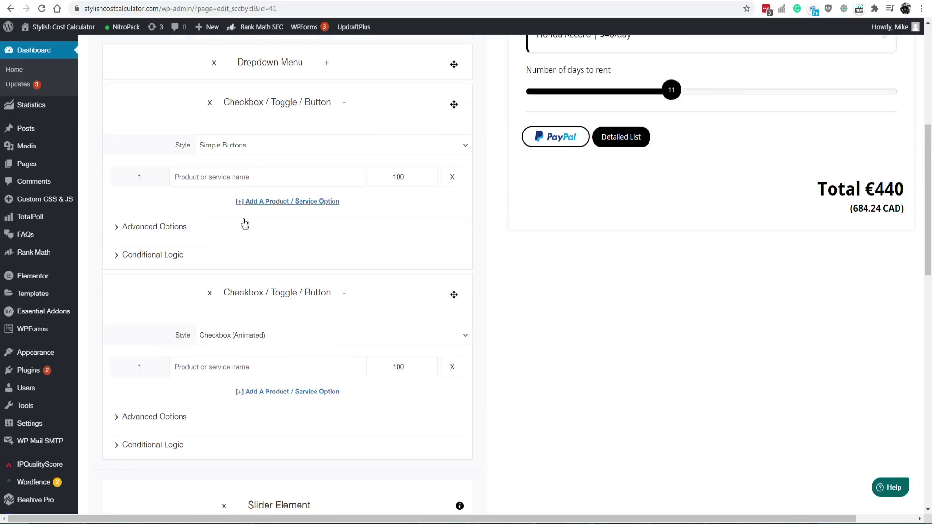
scroll(421, 301, up, 1)
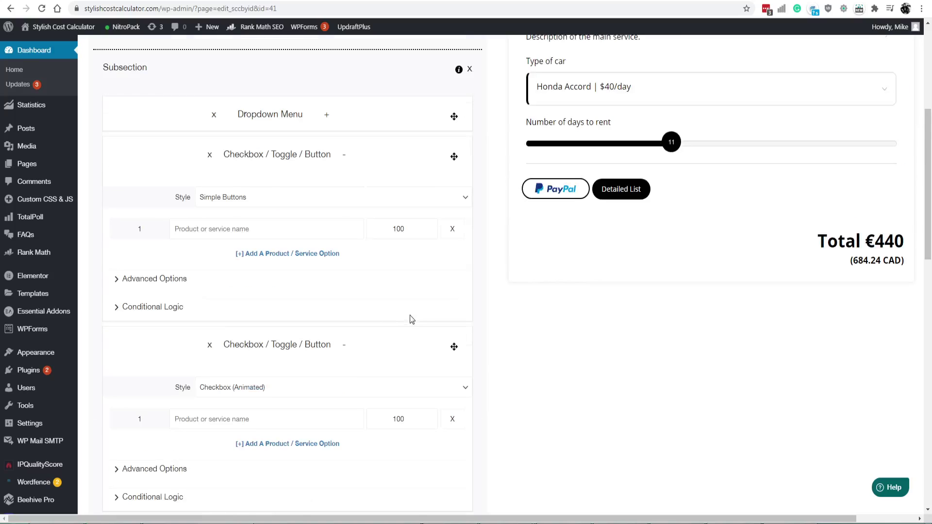
Delete both the Simple Buttons element and the animated checkbox element from the first subsection
click(230, 234)
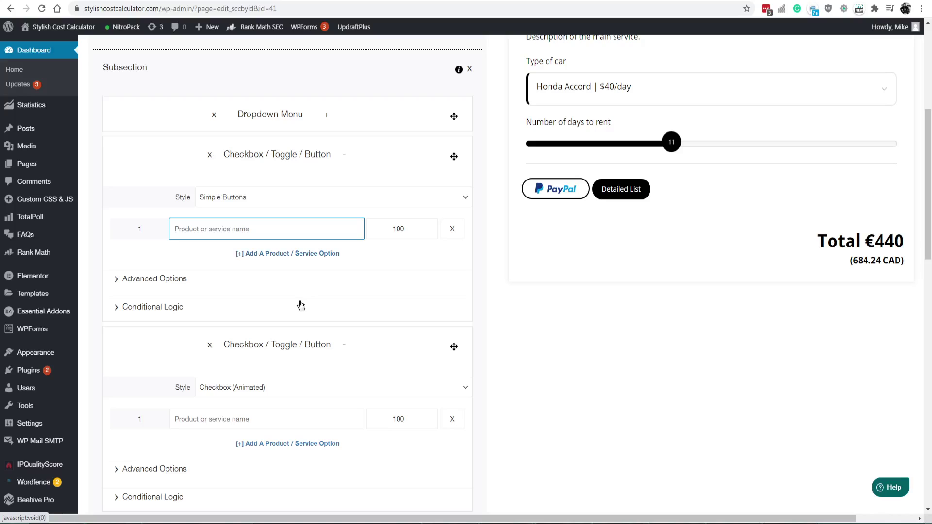
click(210, 154)
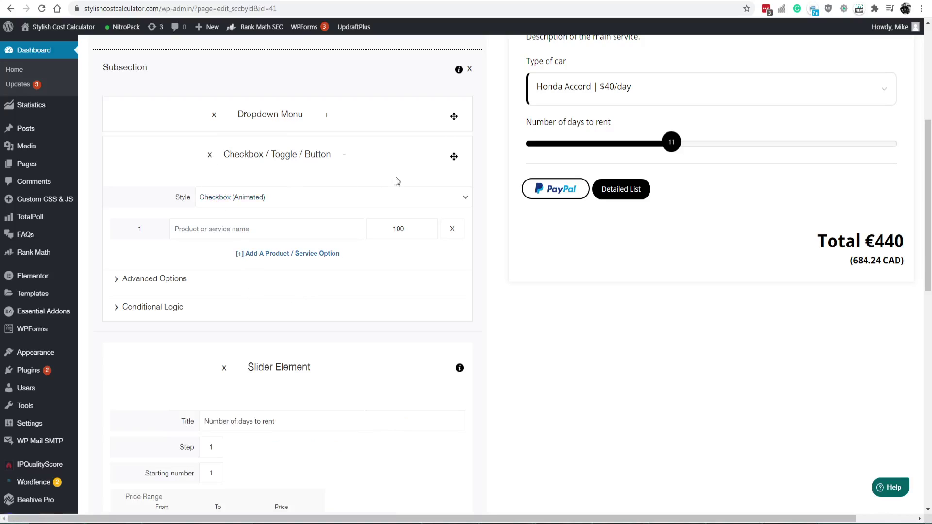
click(210, 156)
Add a second subsection to Main service below the slider element
scroll(284, 255, down, 3)
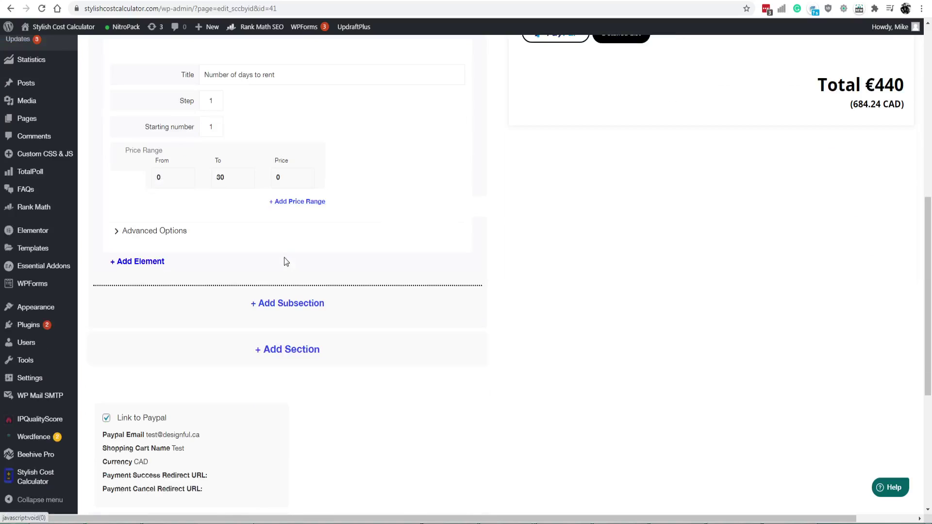
click(280, 308)
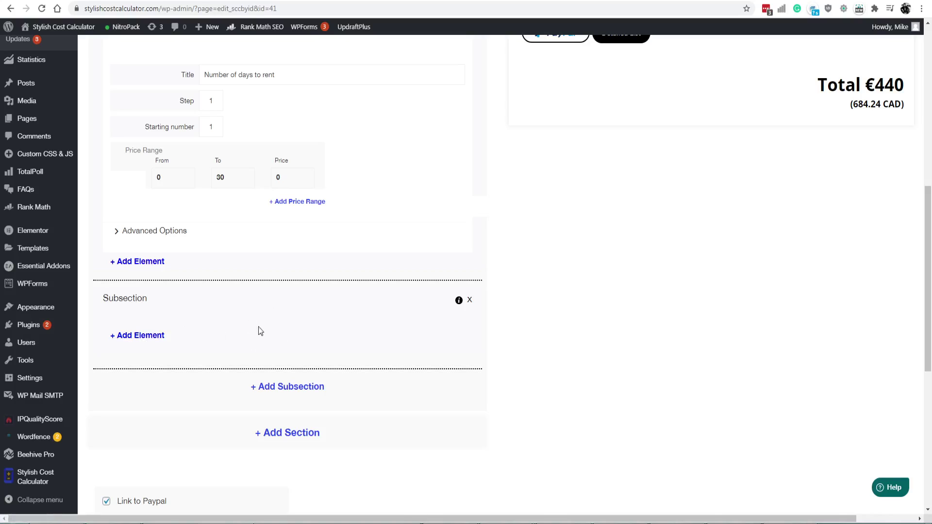
Try the preview's rental-days slider at 13 days and return it to 11 days
scroll(325, 346, up, 5)
drag(669, 246, 694, 246)
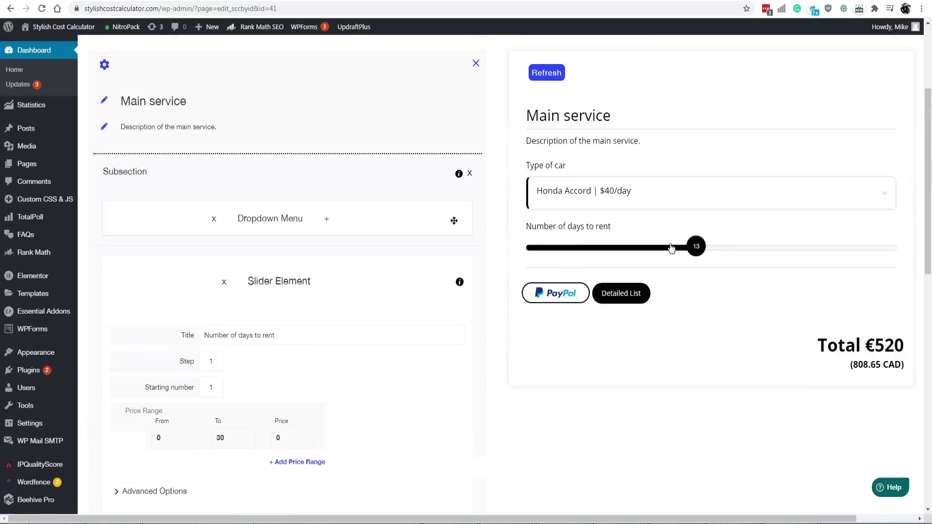
scroll(299, 359, down, 3)
scroll(466, 294, up, 3)
right_click(600, 238)
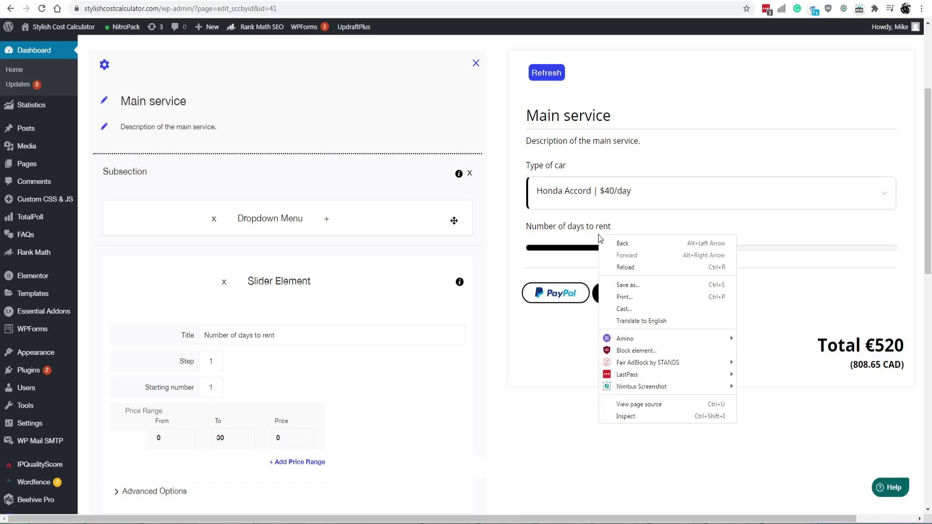
click(590, 230)
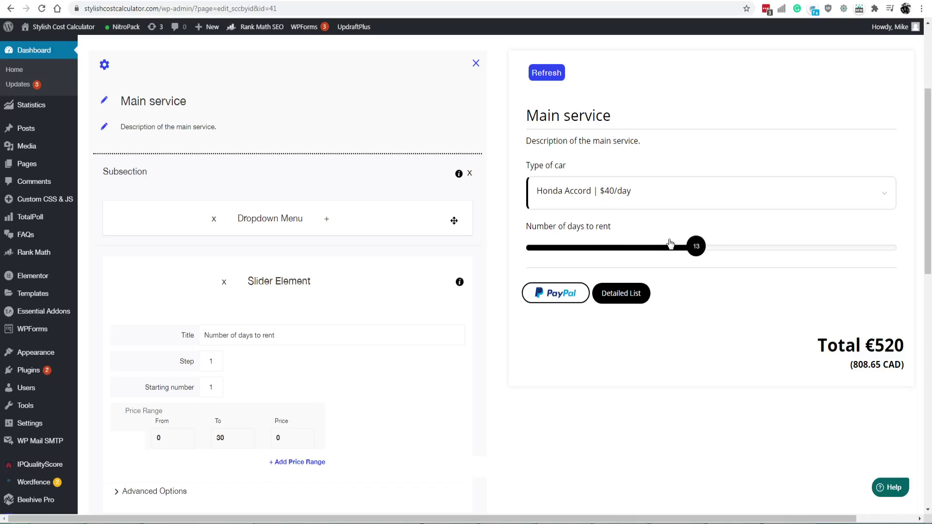
click(669, 247)
mouse_move(673, 250)
mouse_down()
mouse_move(699, 249)
mouse_move(659, 252)
mouse_up()
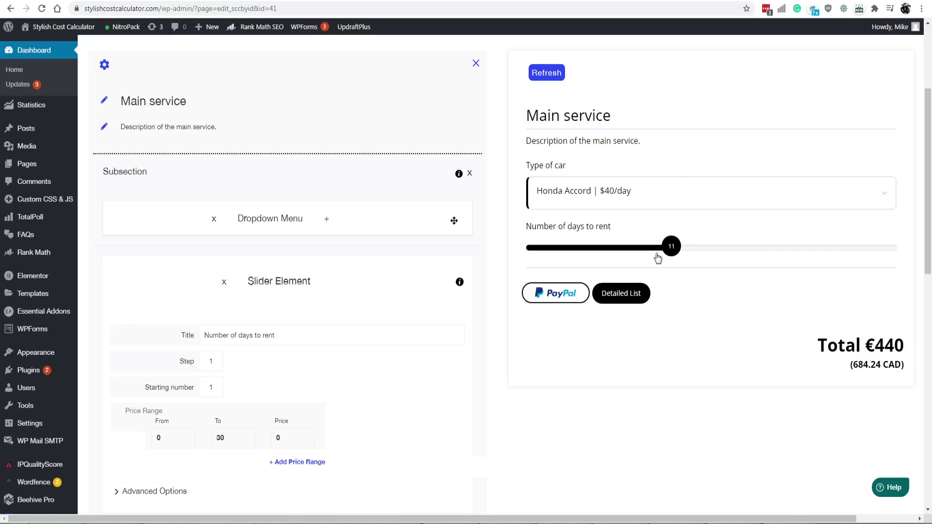
mouse_move(671, 246)
mouse_down()
mouse_move(744, 248)
mouse_move(621, 248)
mouse_move(671, 247)
mouse_up()
Open the choice of element types for the new, empty subsection
scroll(325, 387, down, 5)
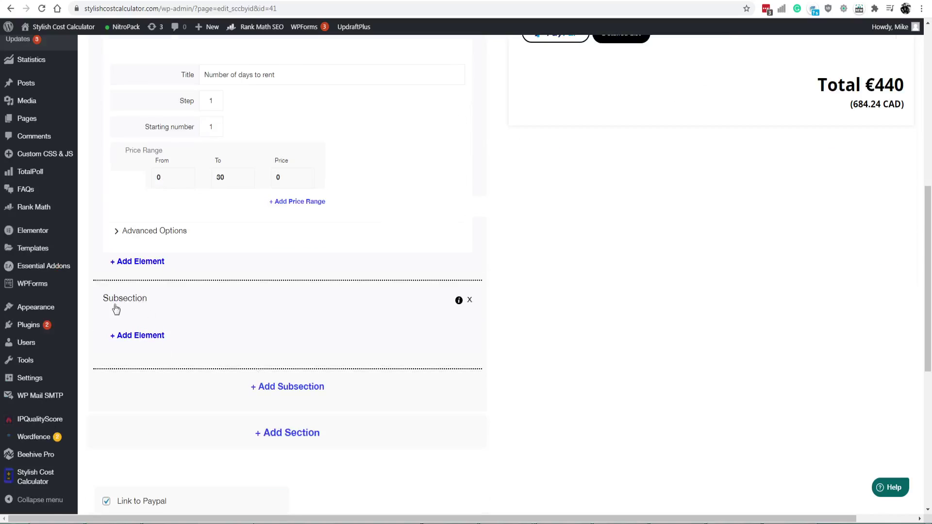
click(140, 336)
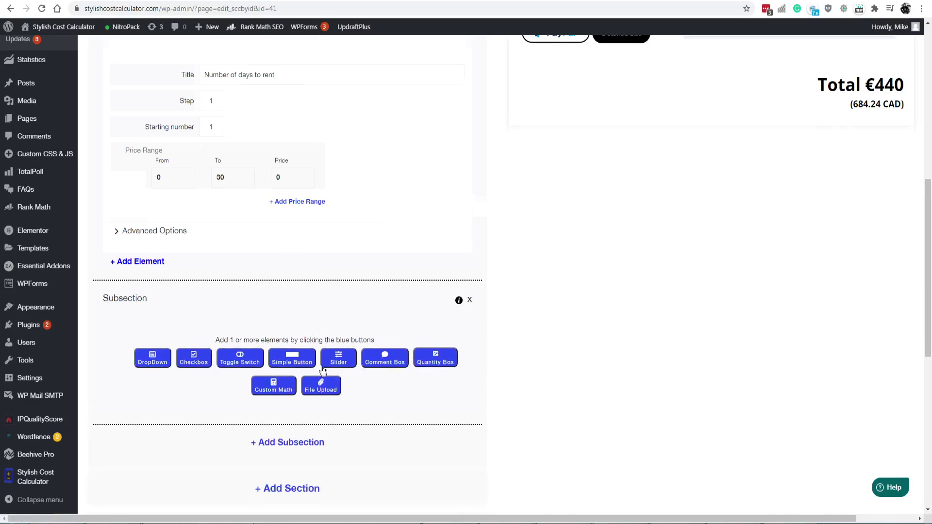
scroll(322, 367, up, 1)
scroll(322, 369, down, 3)
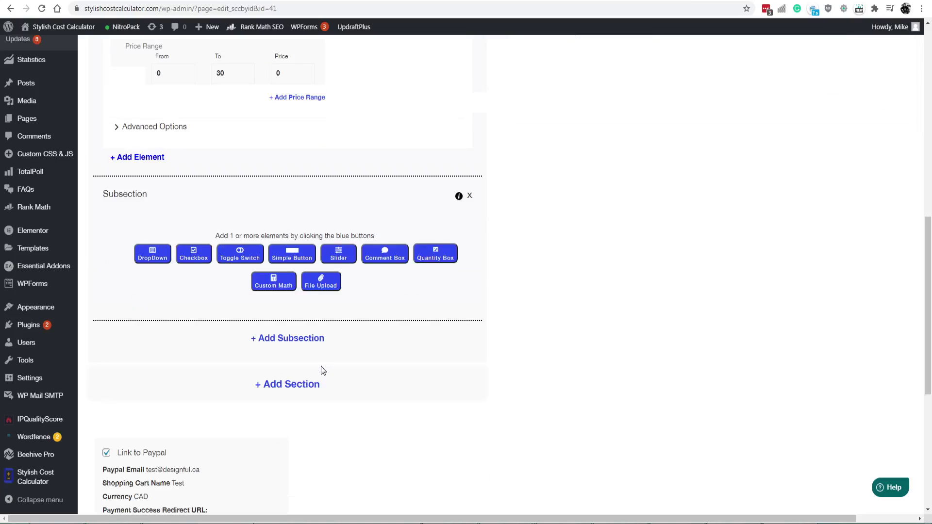